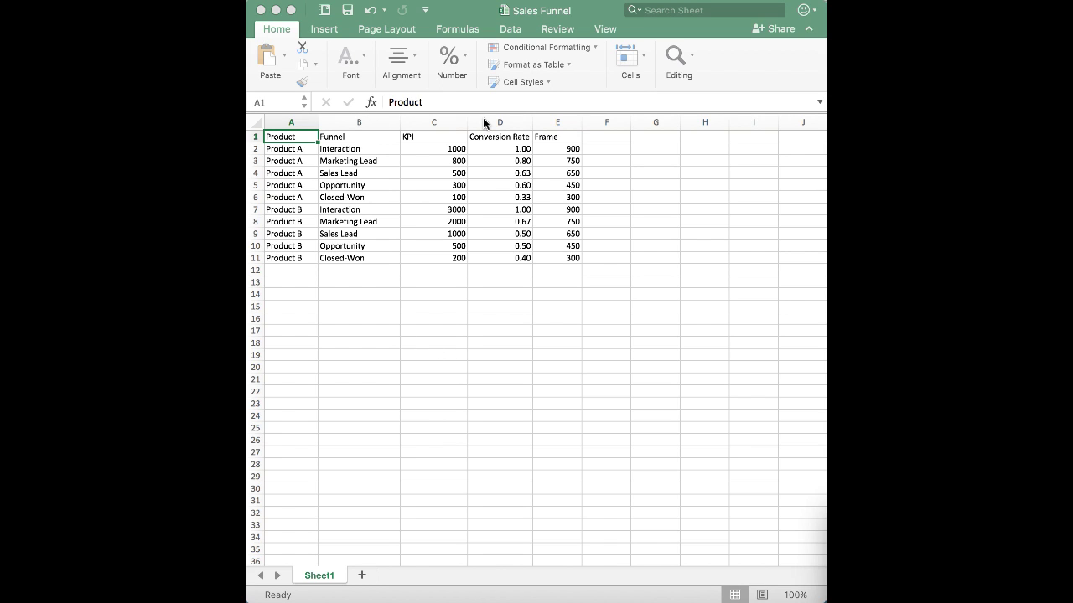
# Select the Frame column in Excel to check its sum in the status bar.
pyautogui.click(548, 122)
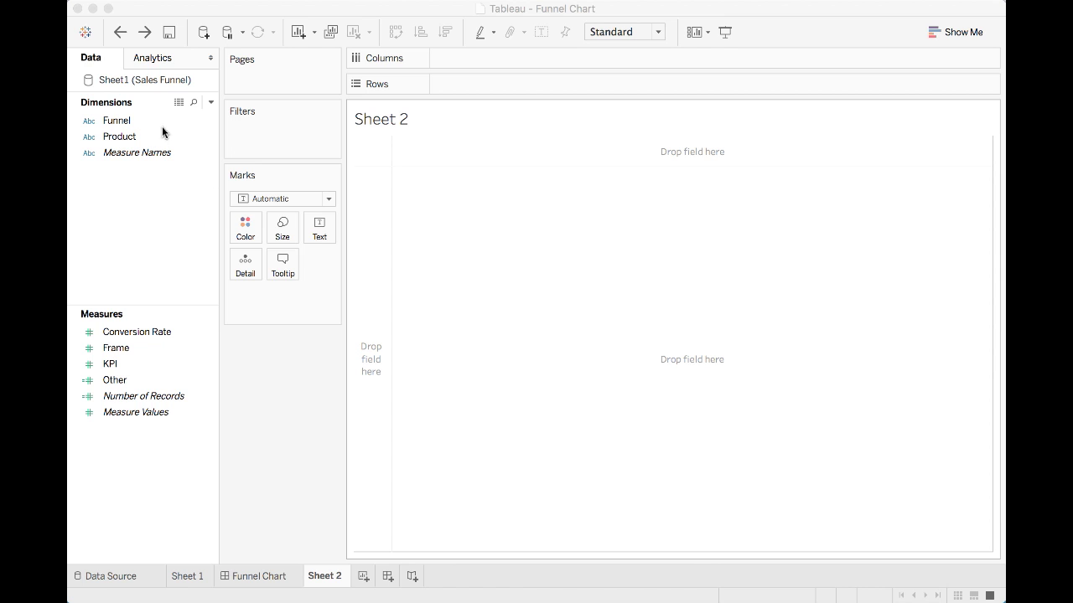
# Place the Funnel stages on Rows and filter the sheet to Product A only.
pyautogui.click(118, 124)
pyautogui.moveTo(118, 124); pyautogui.dragTo(429, 84)
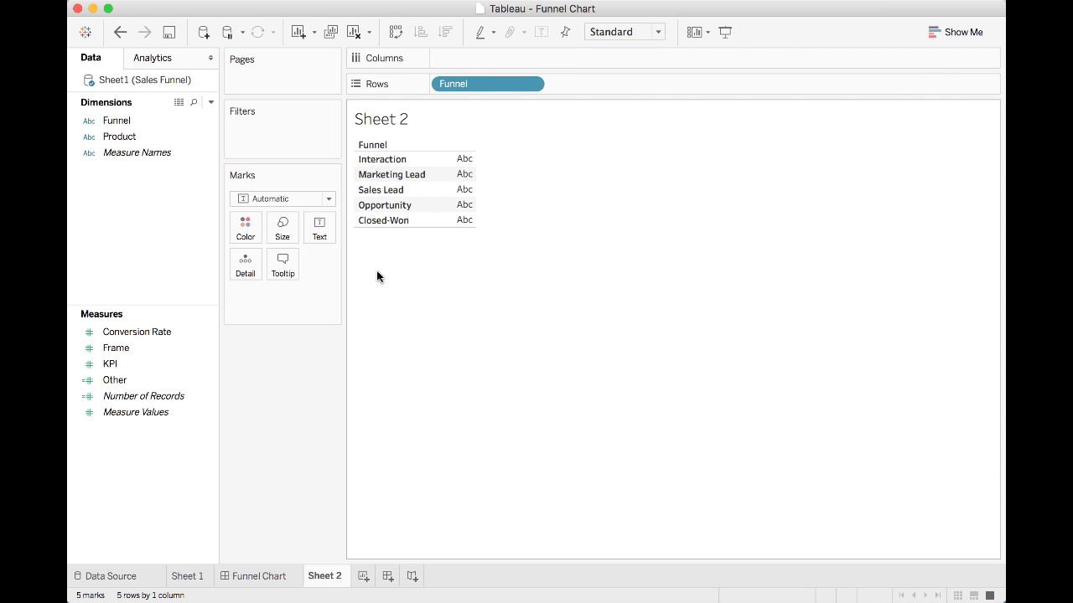
pyautogui.click(128, 139)
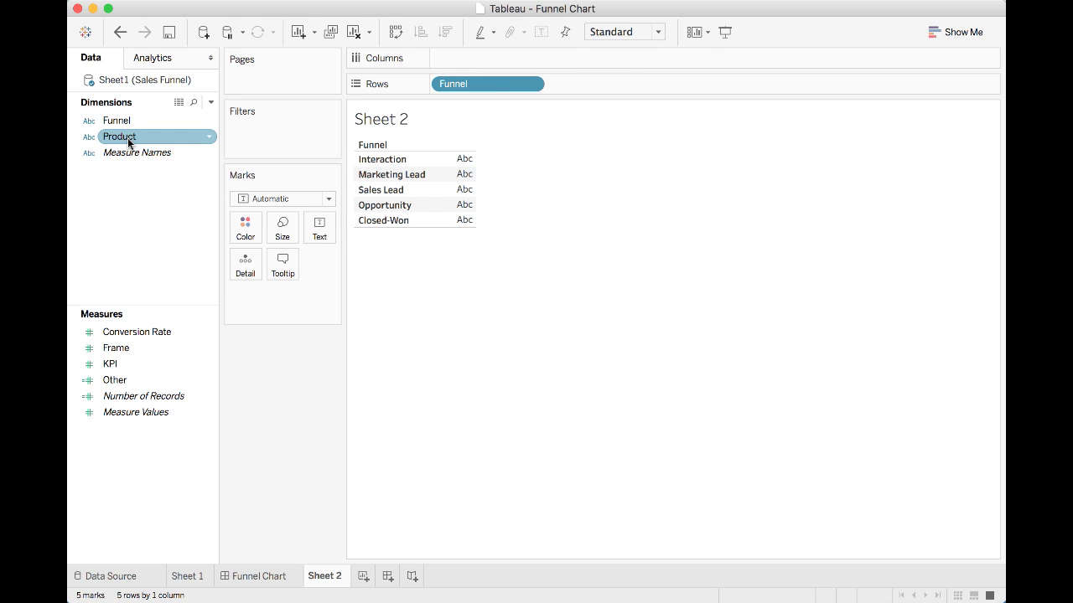
pyautogui.moveTo(128, 138); pyautogui.dragTo(272, 152)
pyautogui.click(403, 171)
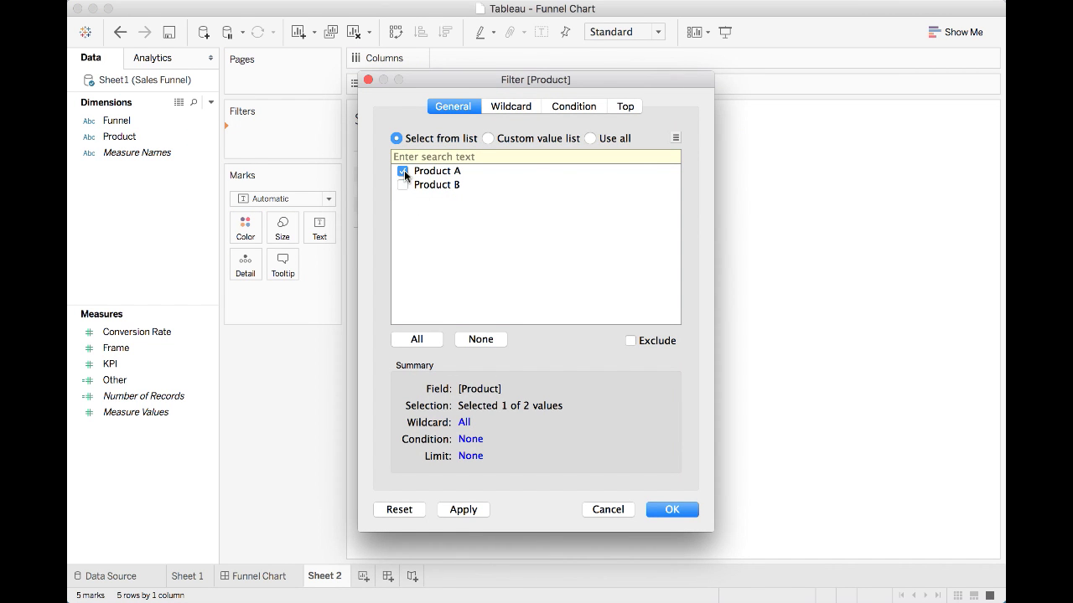
pyautogui.click(682, 513)
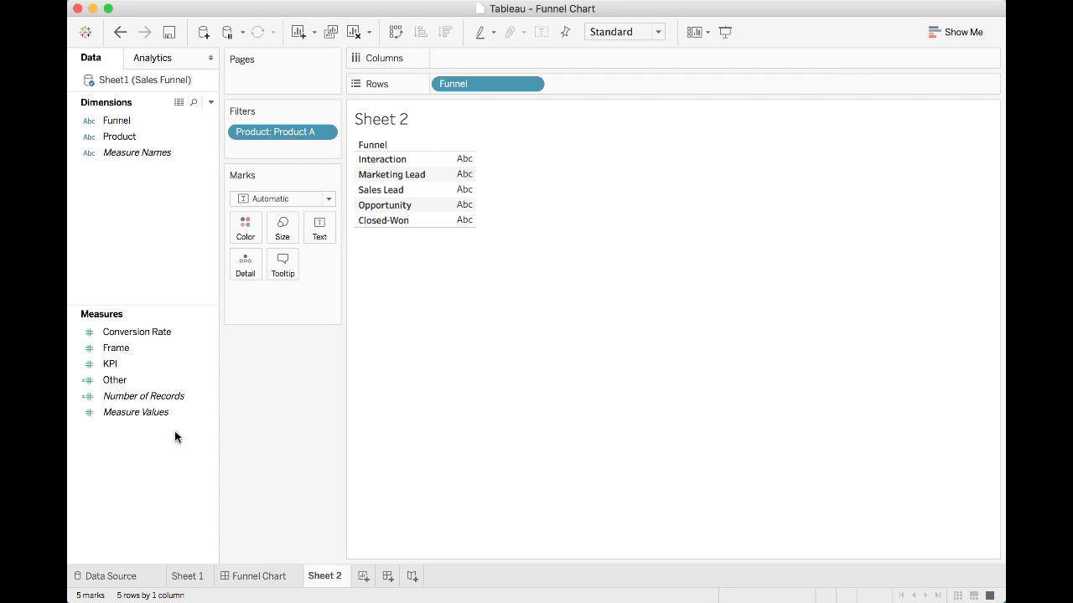
# Plot Frame on Columns as horizontal bars for each Funnel stage.
pyautogui.click(134, 350)
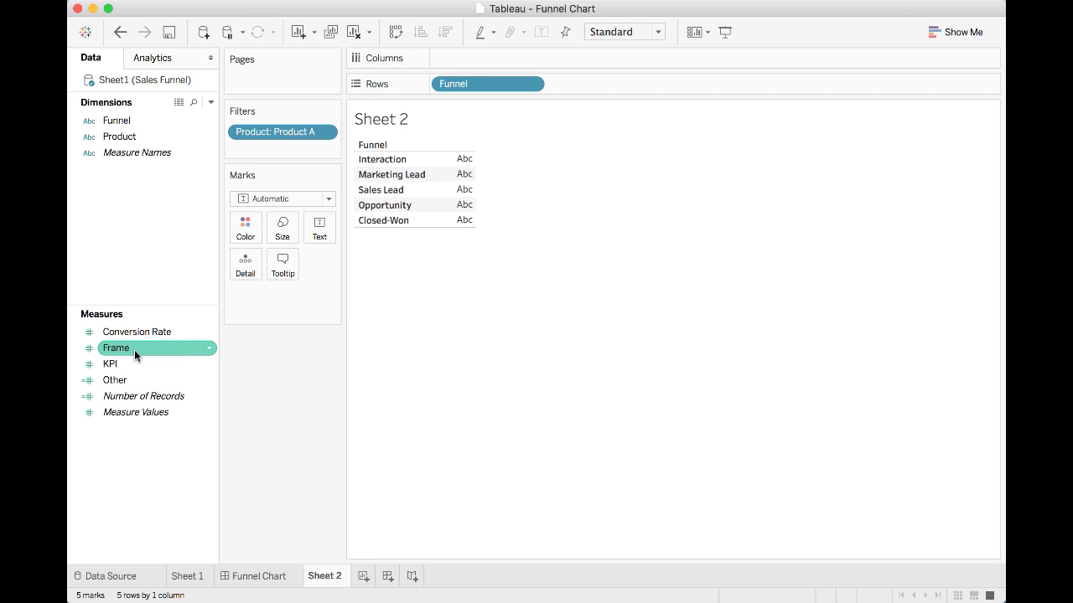
pyautogui.moveTo(134, 350); pyautogui.dragTo(495, 65)
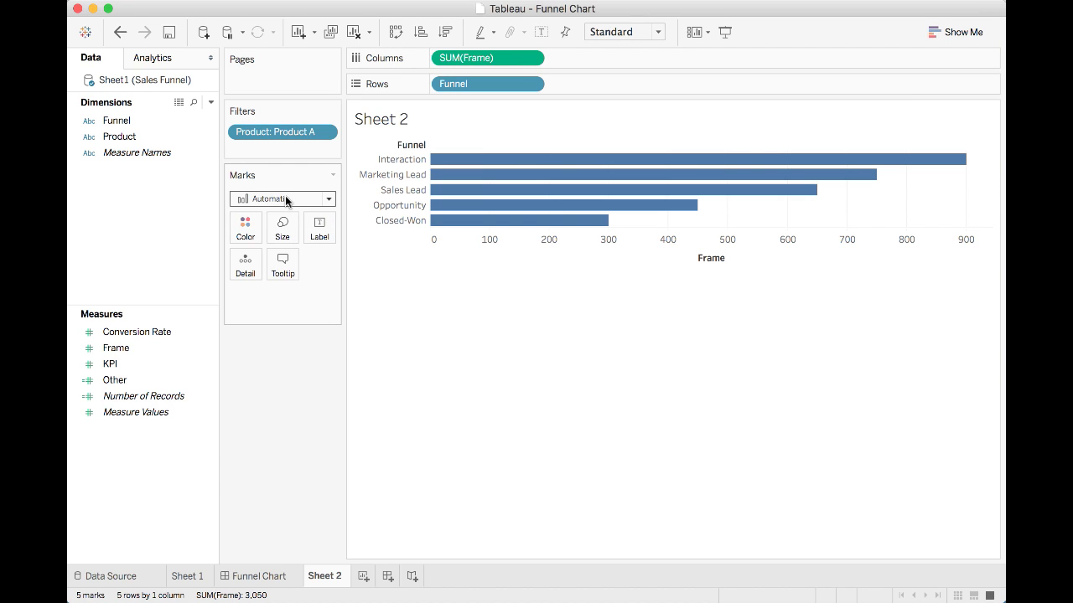
pyautogui.click(328, 200)
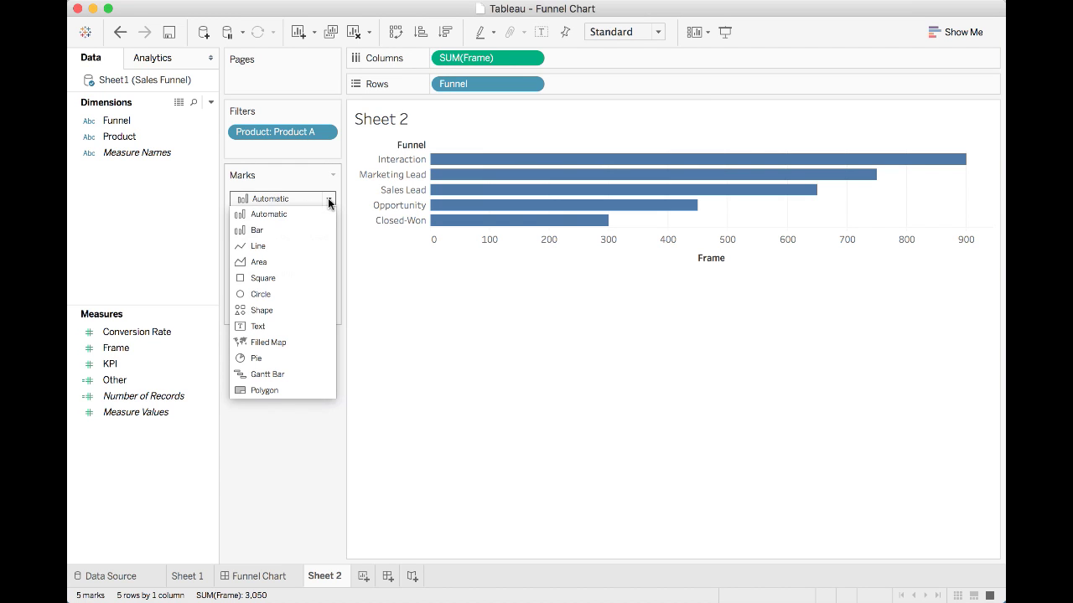
pyautogui.click(291, 230)
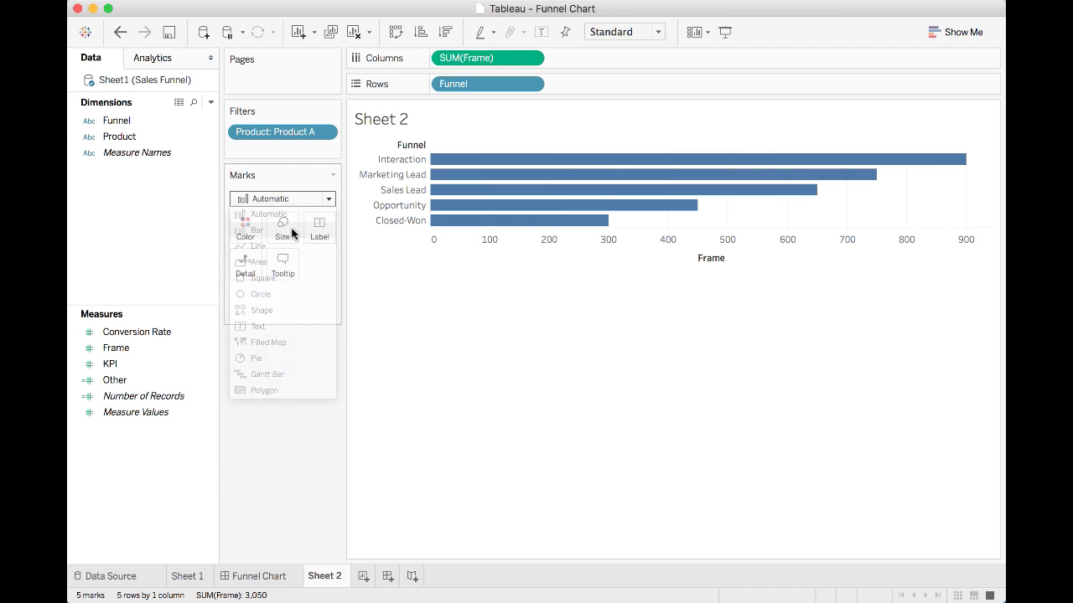
# Create a calculated field named Frame2 with the formula -[Frame].
pyautogui.rightClick(166, 467)
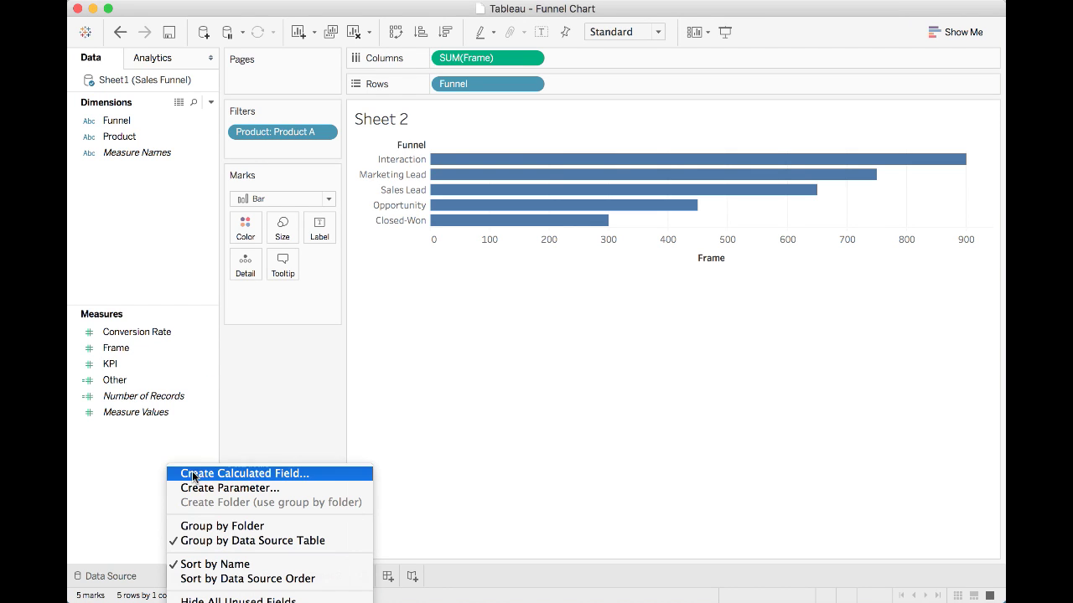
pyautogui.click(192, 473)
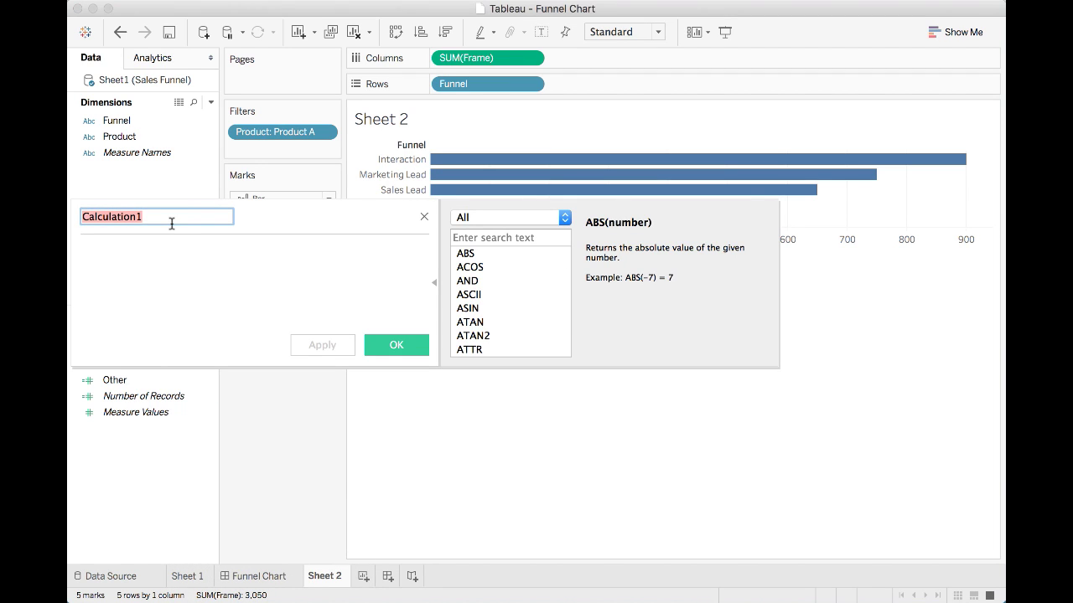
pyautogui.write('Frame2')
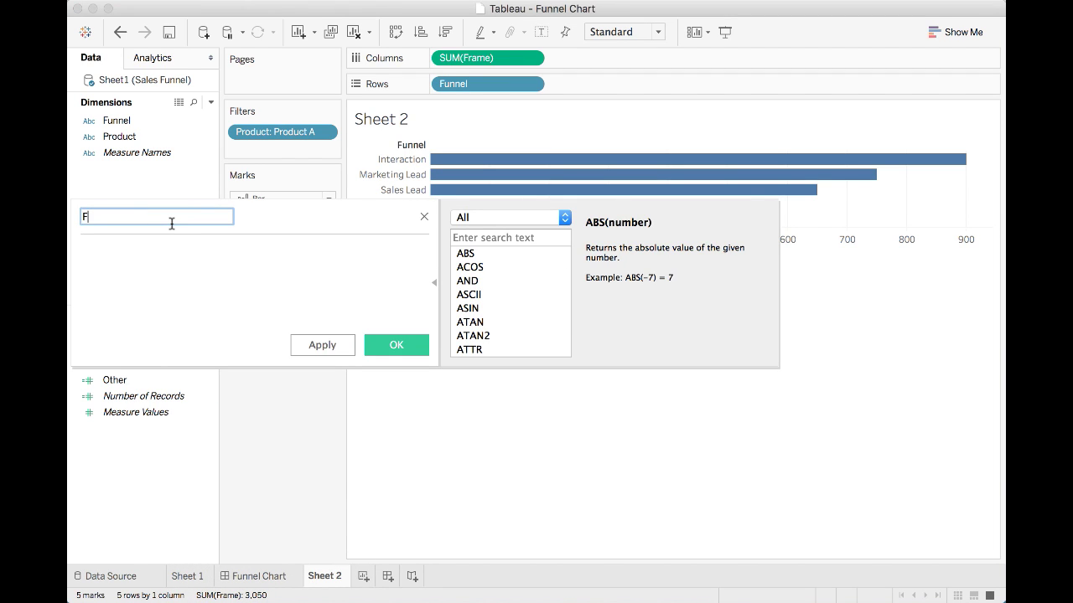
pyautogui.click(147, 248)
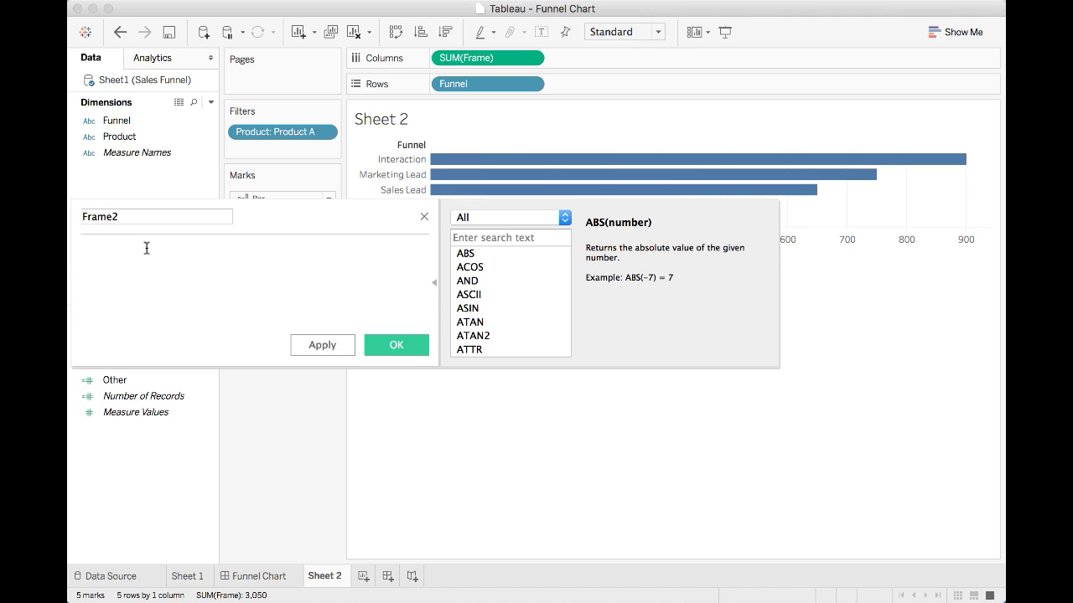
pyautogui.write('-frame')
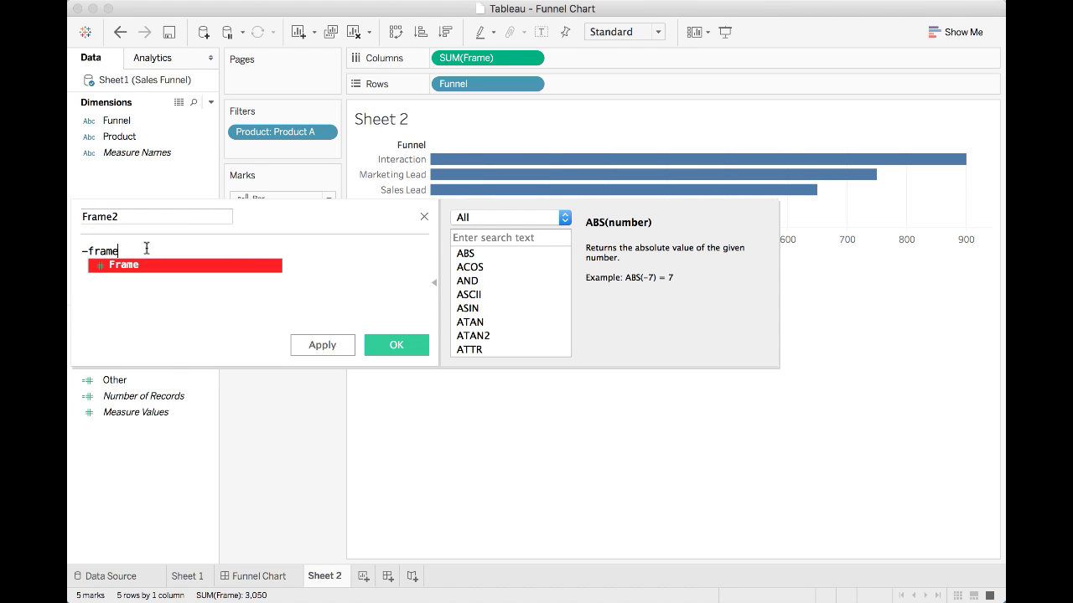
pyautogui.press('Return')
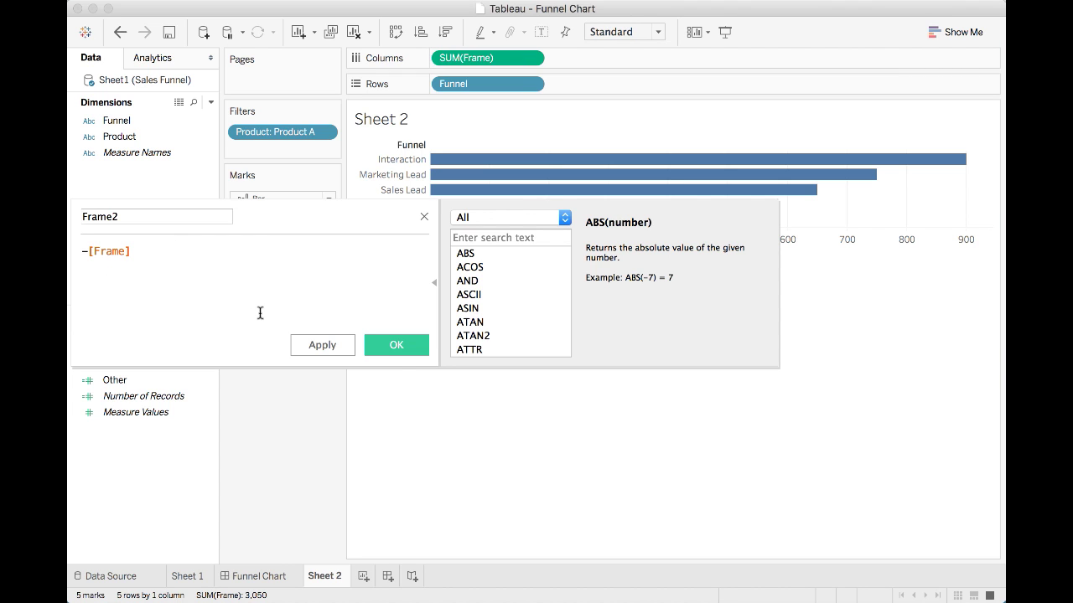
pyautogui.click(396, 346)
pyautogui.click(159, 366)
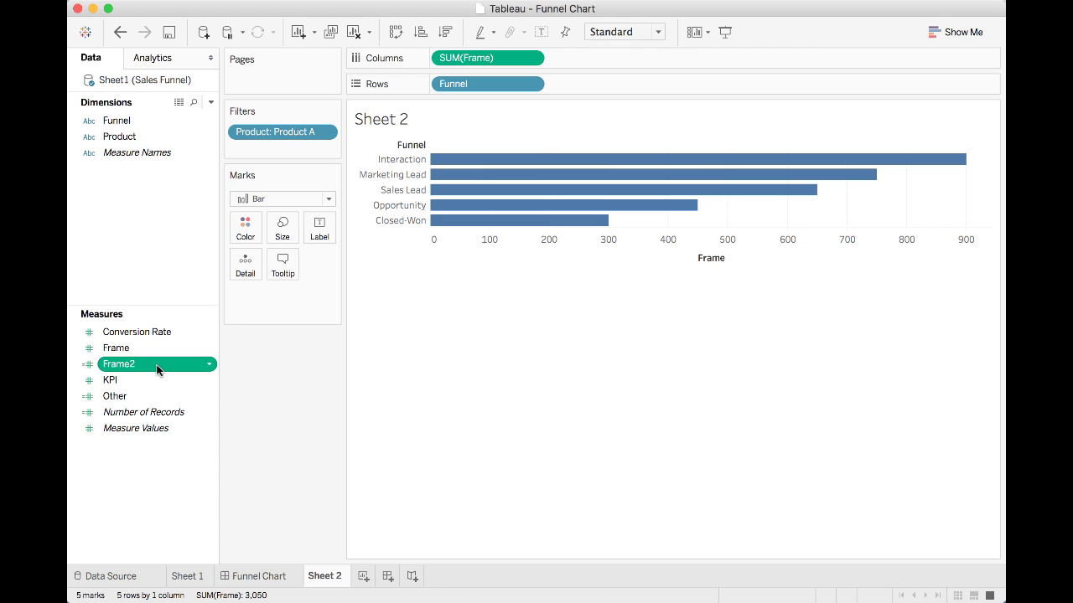
# Add Frame2 to Columns for mirrored bars, colour by Funnel, hide the legend, enlarge the chart.
pyautogui.moveTo(157, 370); pyautogui.dragTo(433, 66)
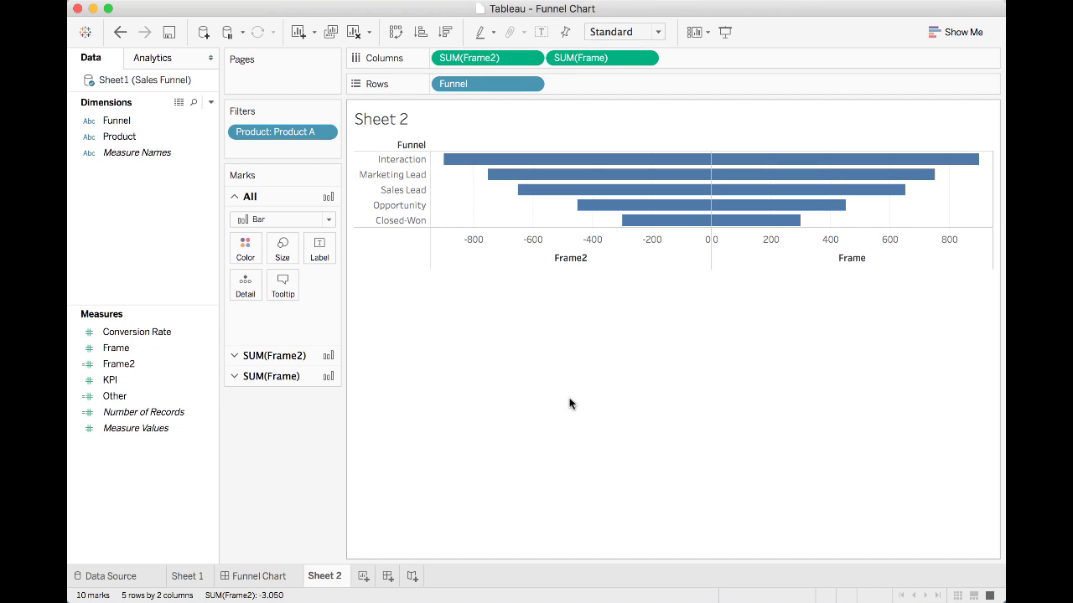
pyautogui.moveTo(116, 120); pyautogui.dragTo(245, 247)
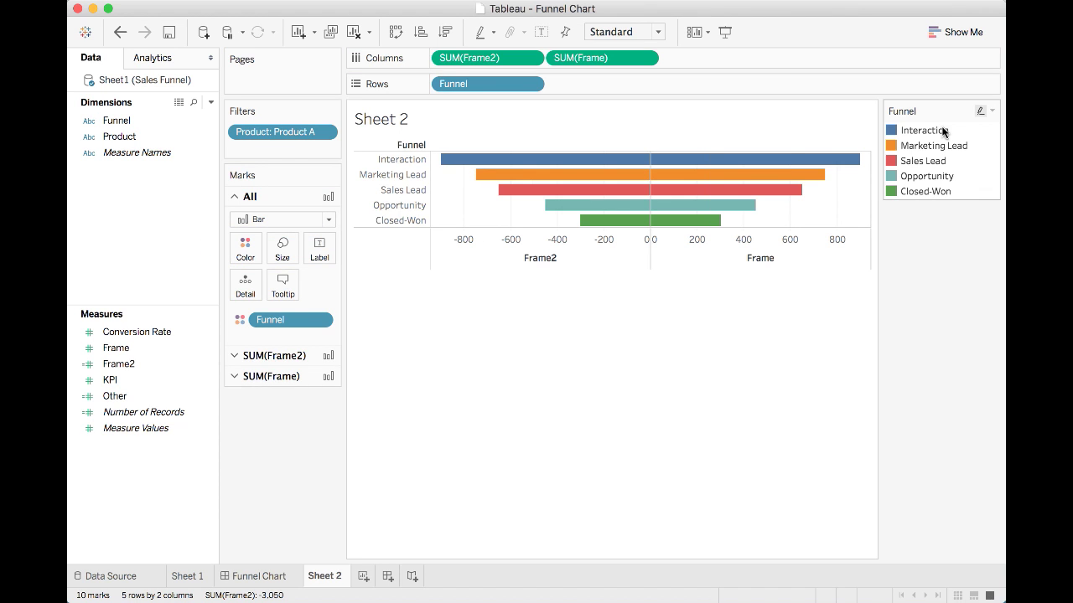
pyautogui.click(993, 113)
pyautogui.click(914, 231)
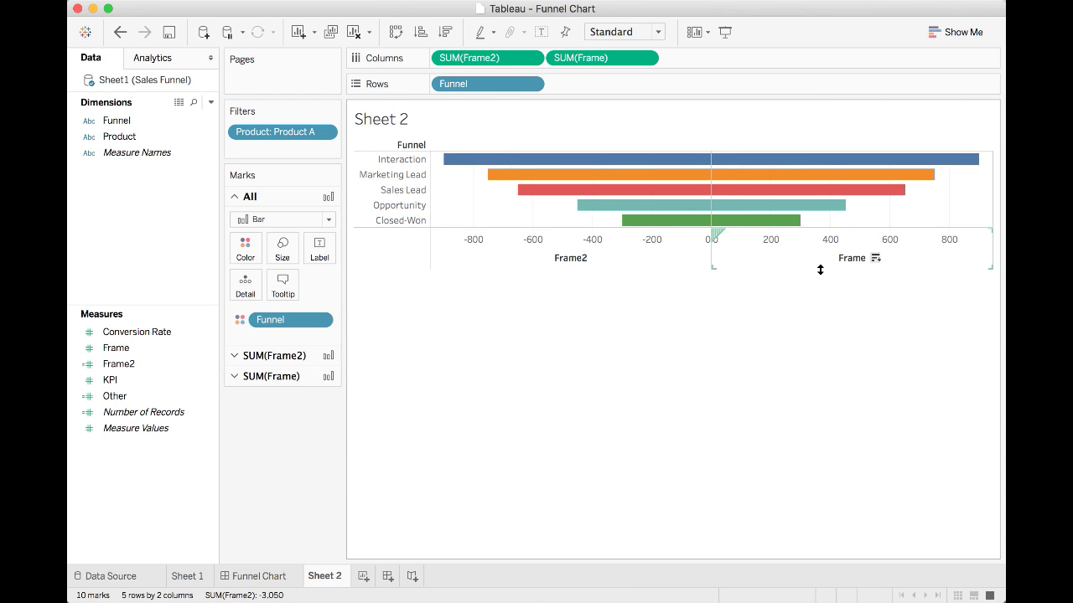
pyautogui.moveTo(822, 269); pyautogui.dragTo(837, 430)
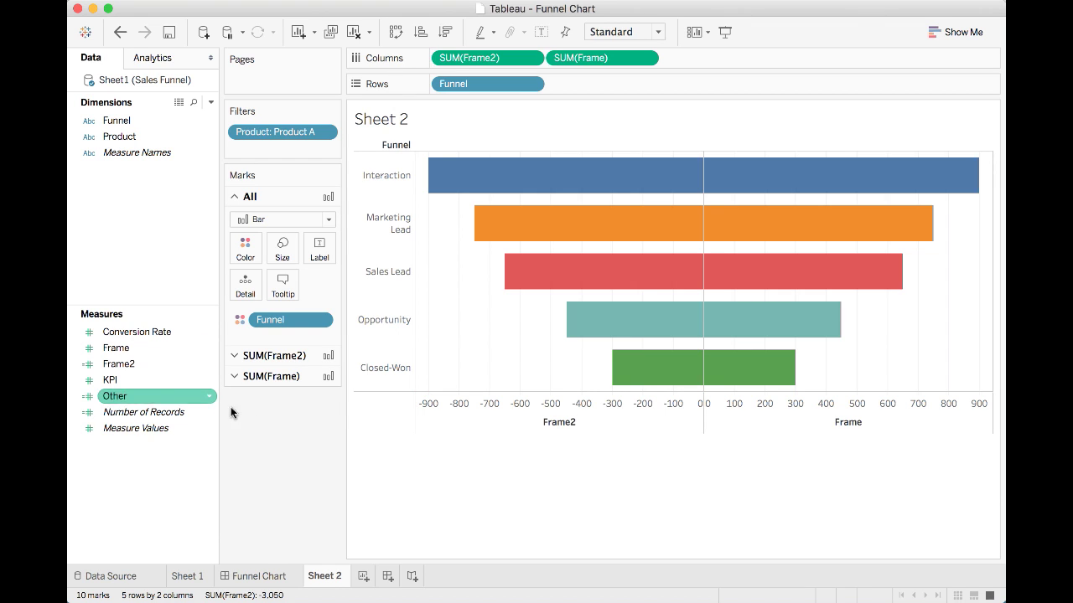
pyautogui.click(282, 361)
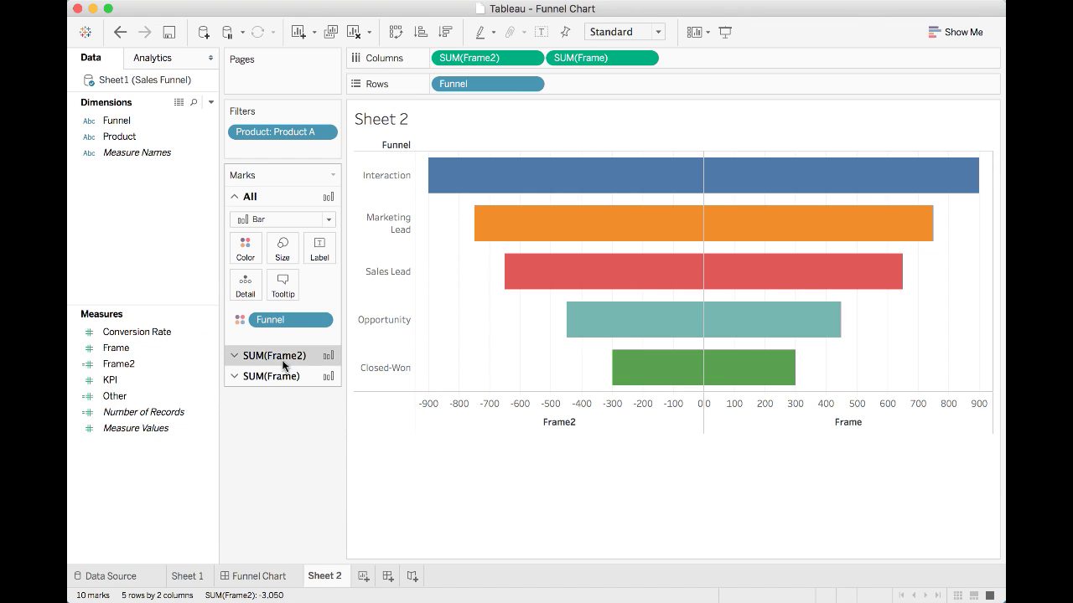
# Label the Frame2 bars with KPI and the Frame bars with Conversion Rate.
pyautogui.click(110, 383)
pyautogui.moveTo(110, 383); pyautogui.dragTo(311, 269)
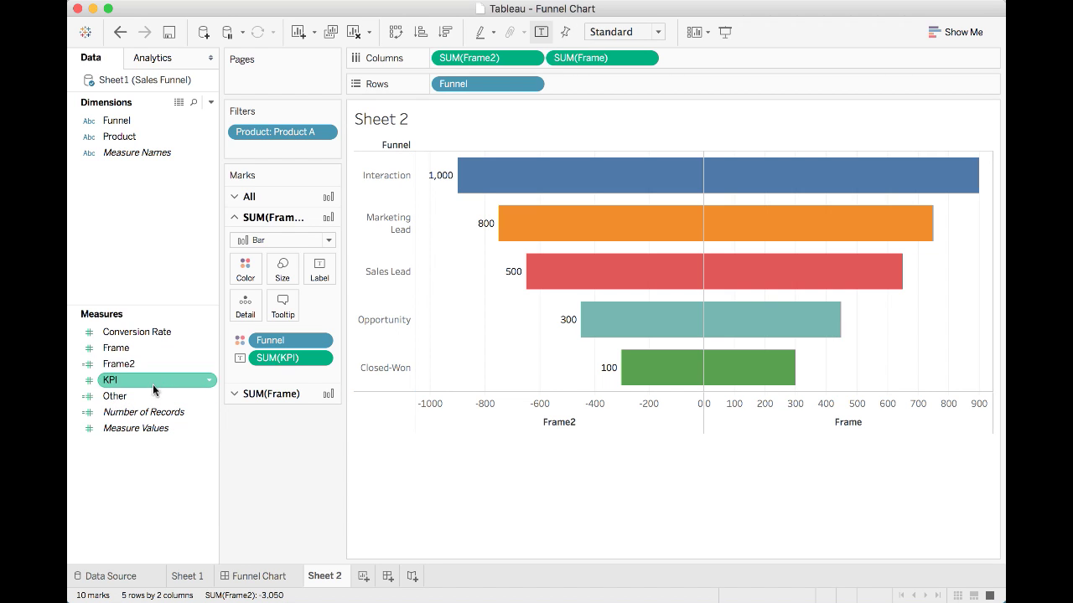
pyautogui.click(256, 395)
pyautogui.moveTo(164, 333); pyautogui.dragTo(323, 285)
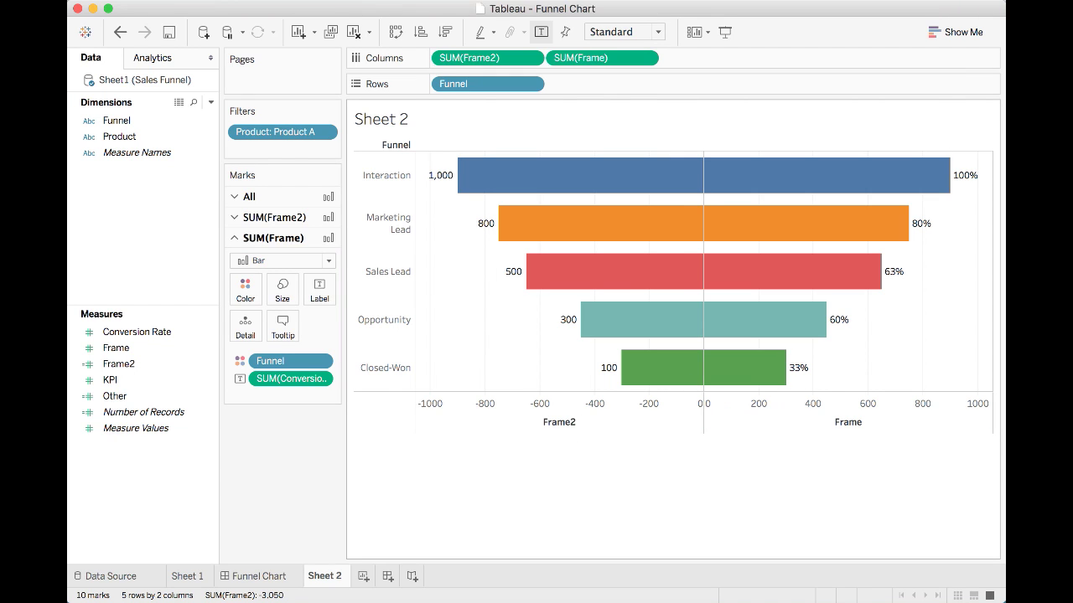
pyautogui.moveTo(880, 210)
pyautogui.moveTo(669, 327)
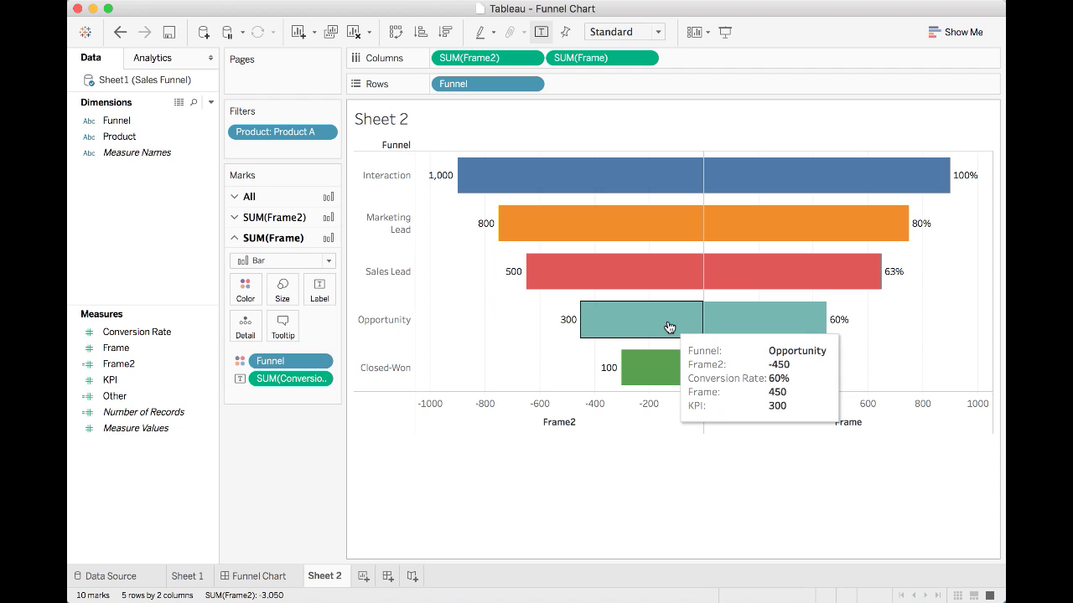
# Set the sheet's Column Divider Pane border to None to remove the centre line.
pyautogui.rightClick(491, 312)
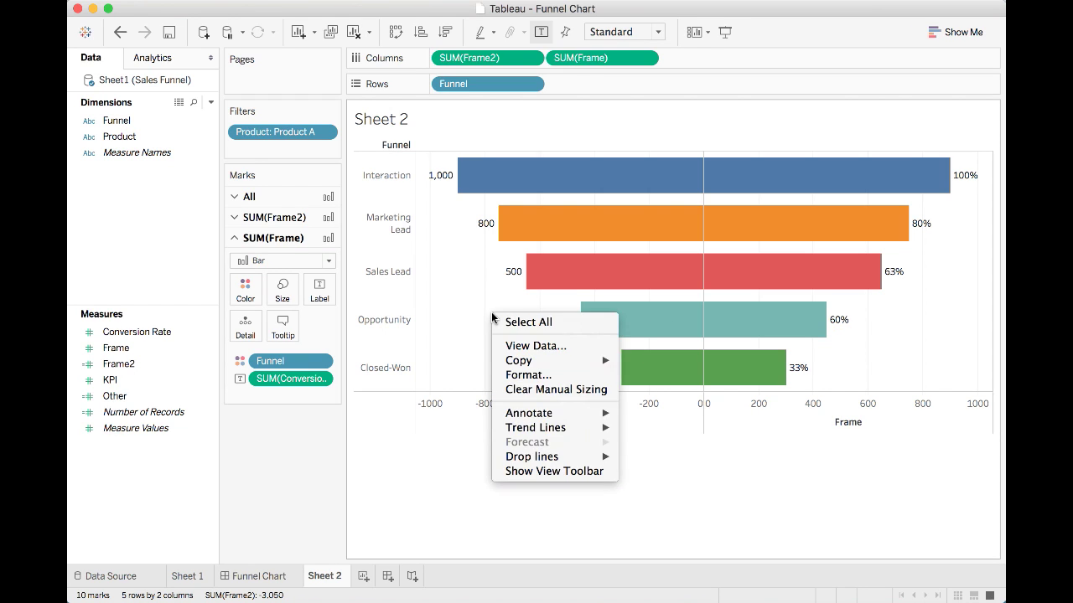
pyautogui.click(537, 384)
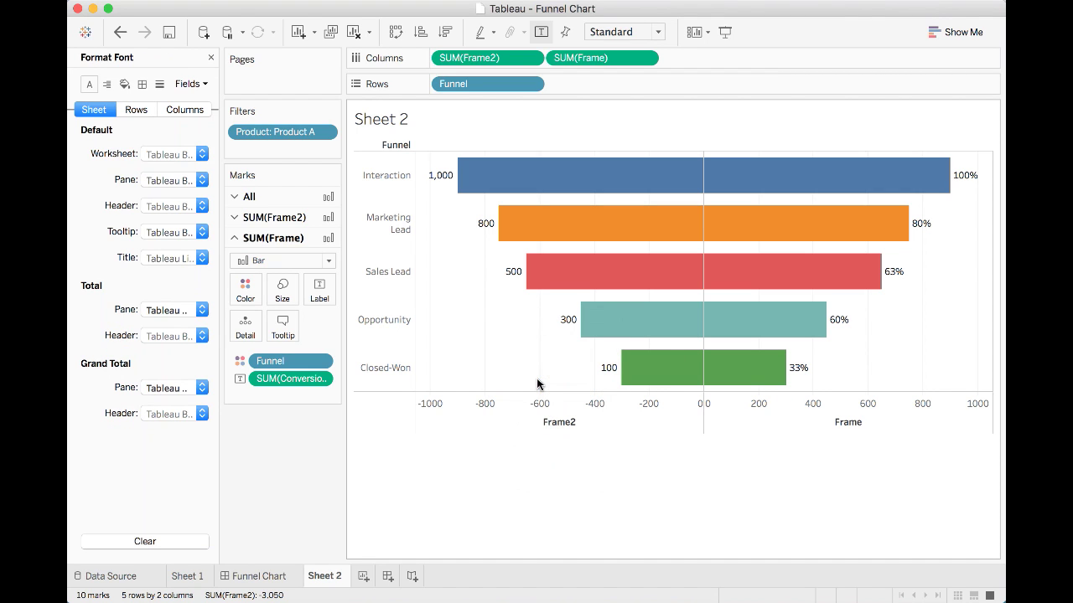
pyautogui.click(142, 85)
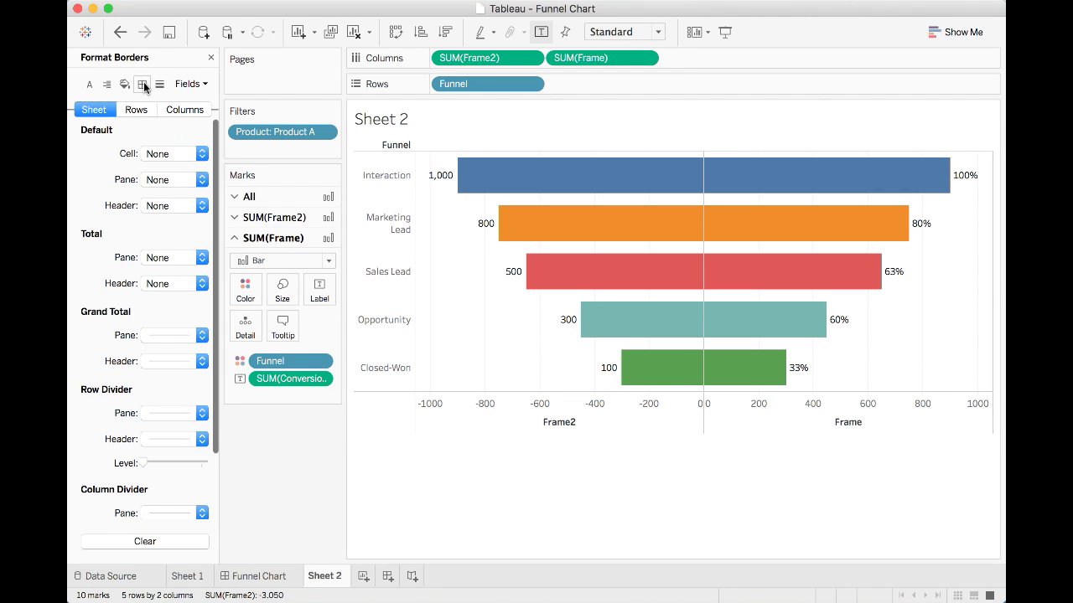
pyautogui.scroll(-1, 157, 499)
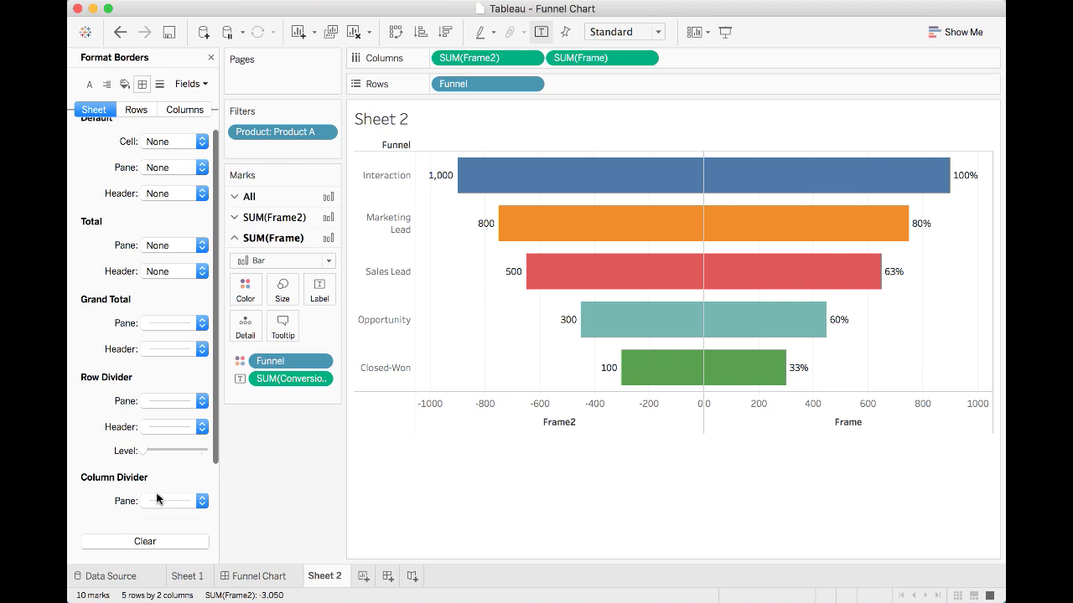
pyautogui.click(163, 501)
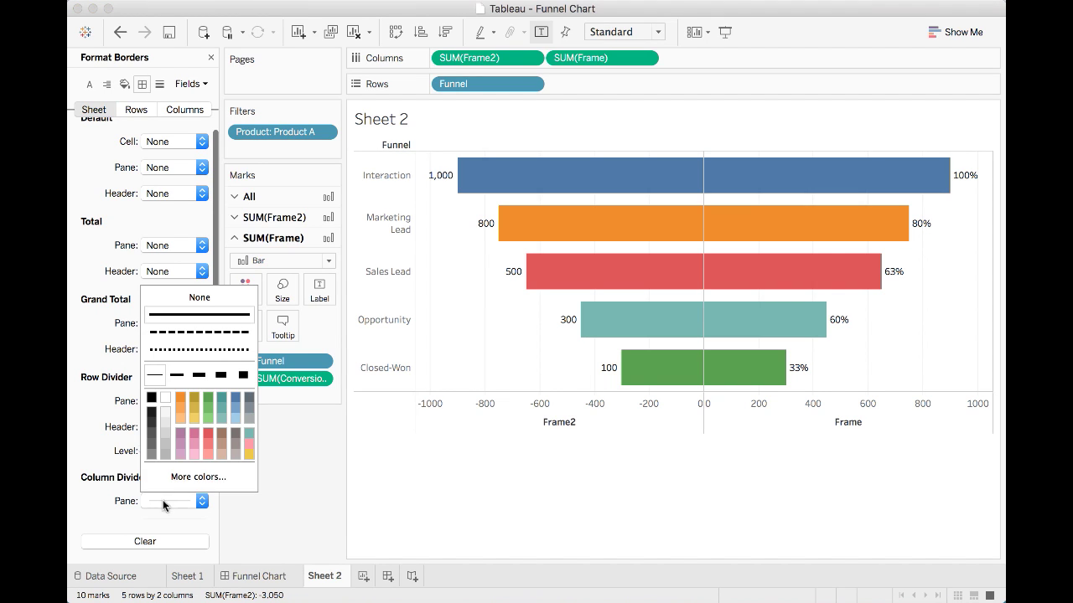
pyautogui.click(183, 299)
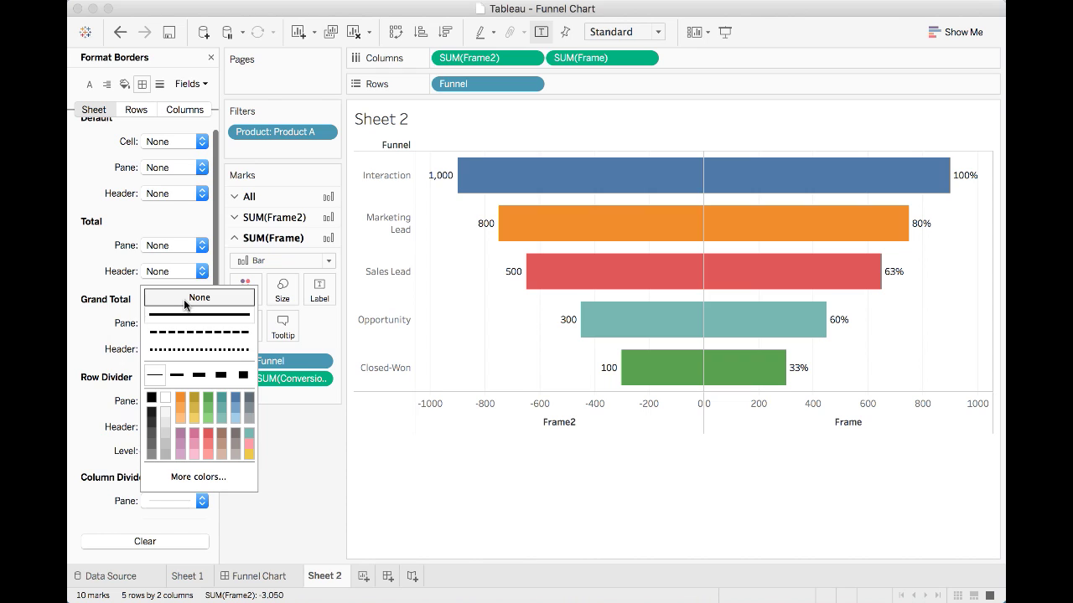
pyautogui.click(84, 456)
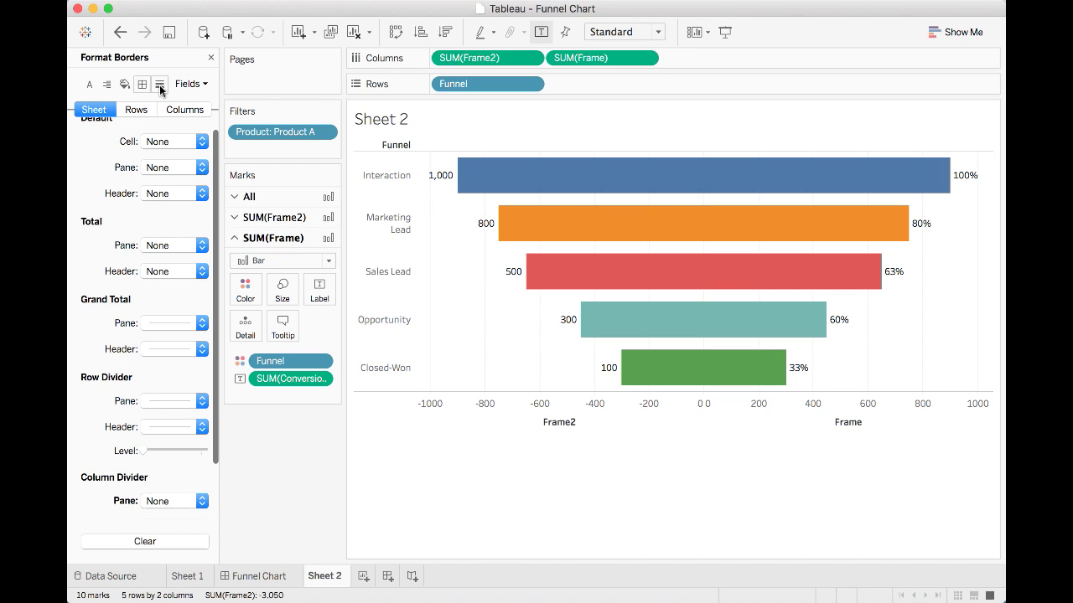
# Set Grid Lines to None on the Sheet and Columns line settings.
pyautogui.click(159, 84)
pyautogui.click(158, 154)
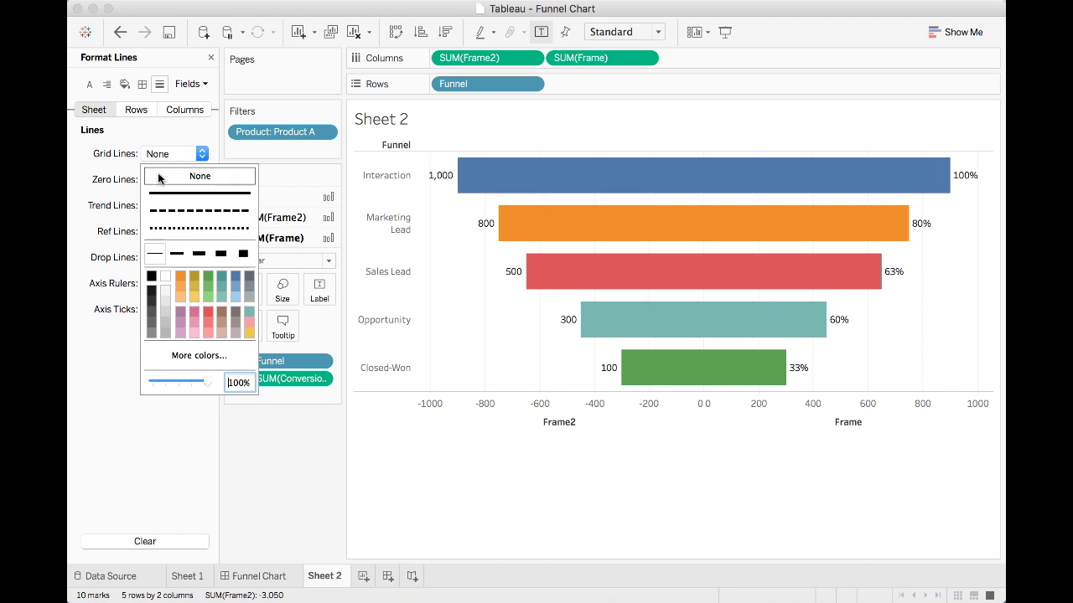
pyautogui.click(182, 112)
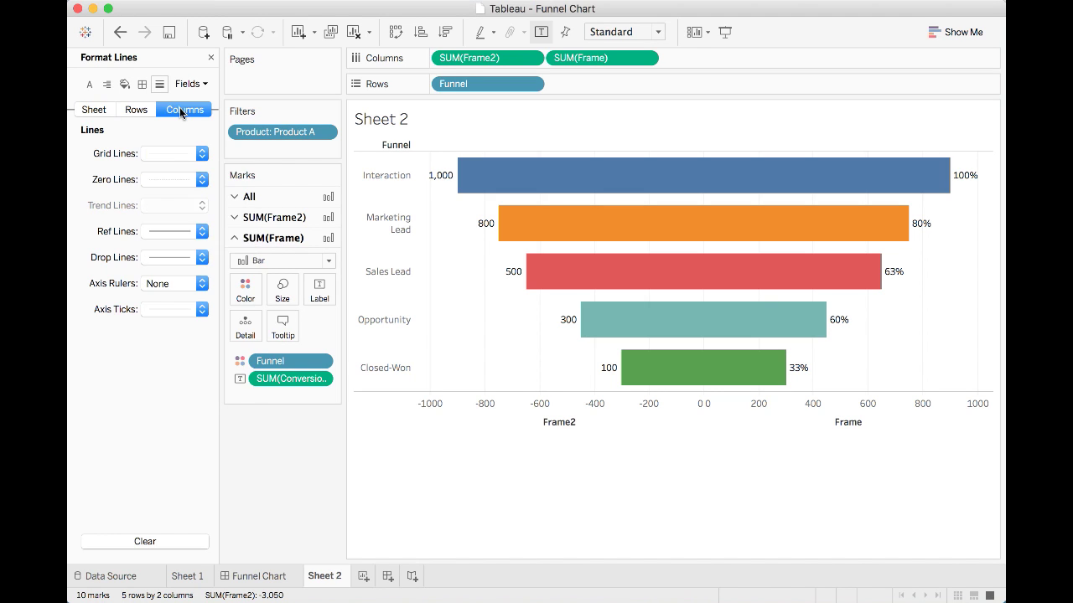
pyautogui.click(158, 155)
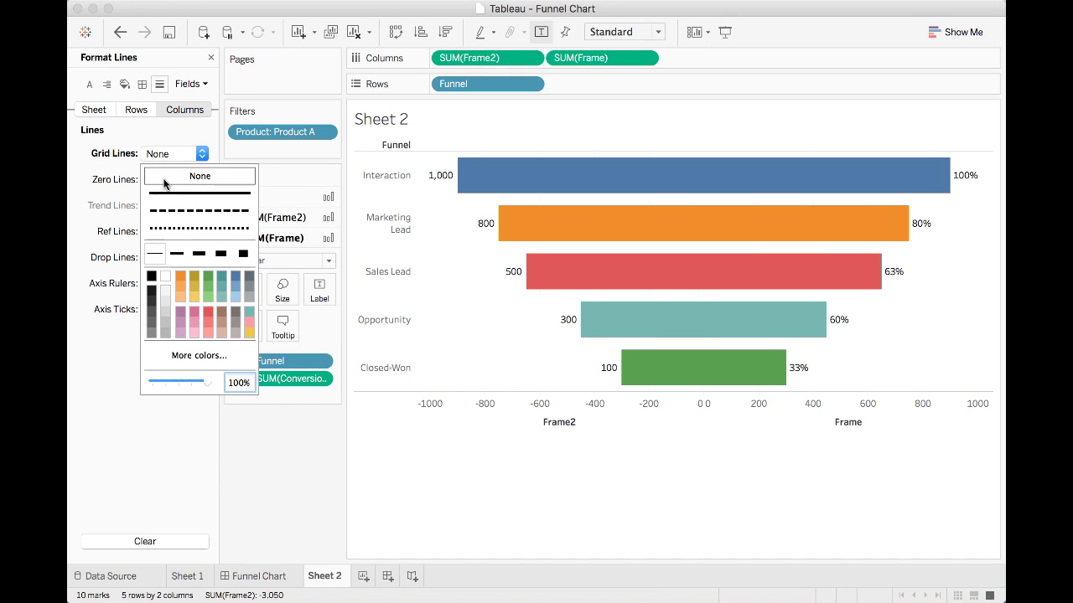
pyautogui.click(78, 404)
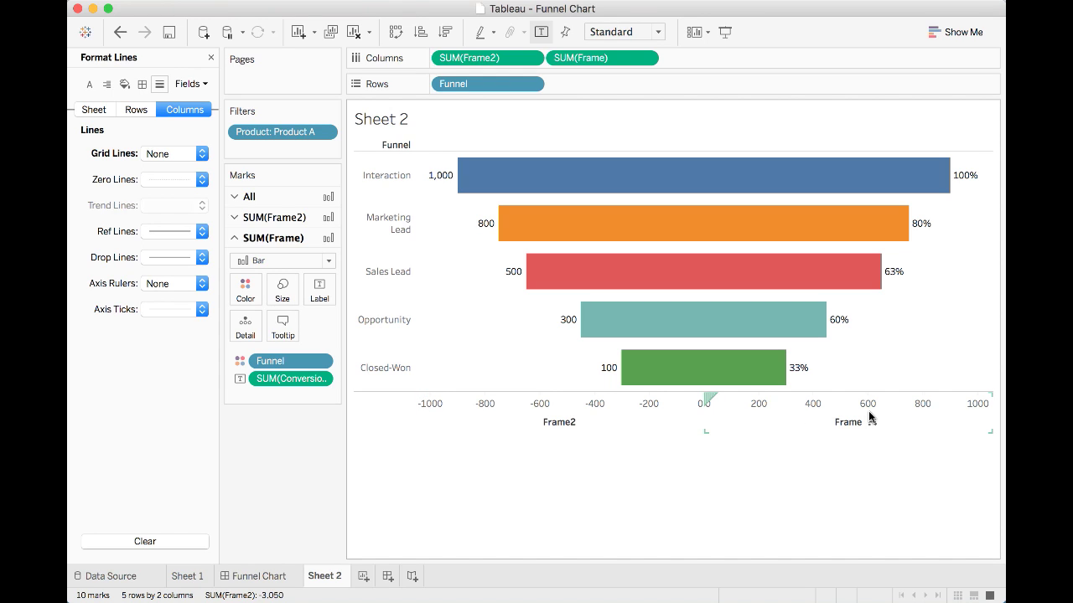
# Hide the Frame axis header and rename the worksheet to 'Sales Funnel Chart'.
pyautogui.rightClick(811, 408)
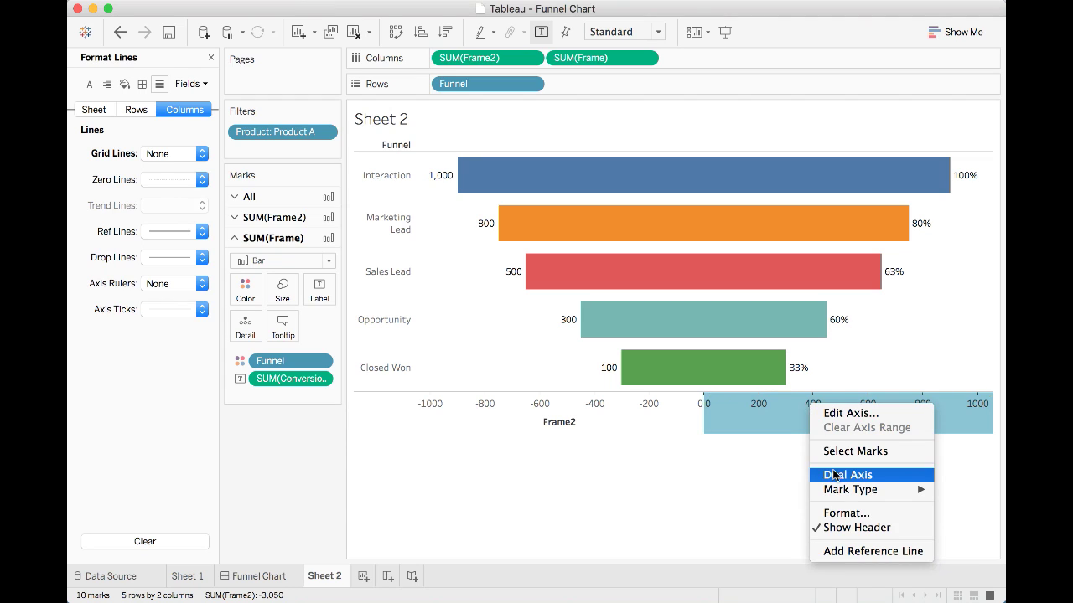
pyautogui.click(834, 528)
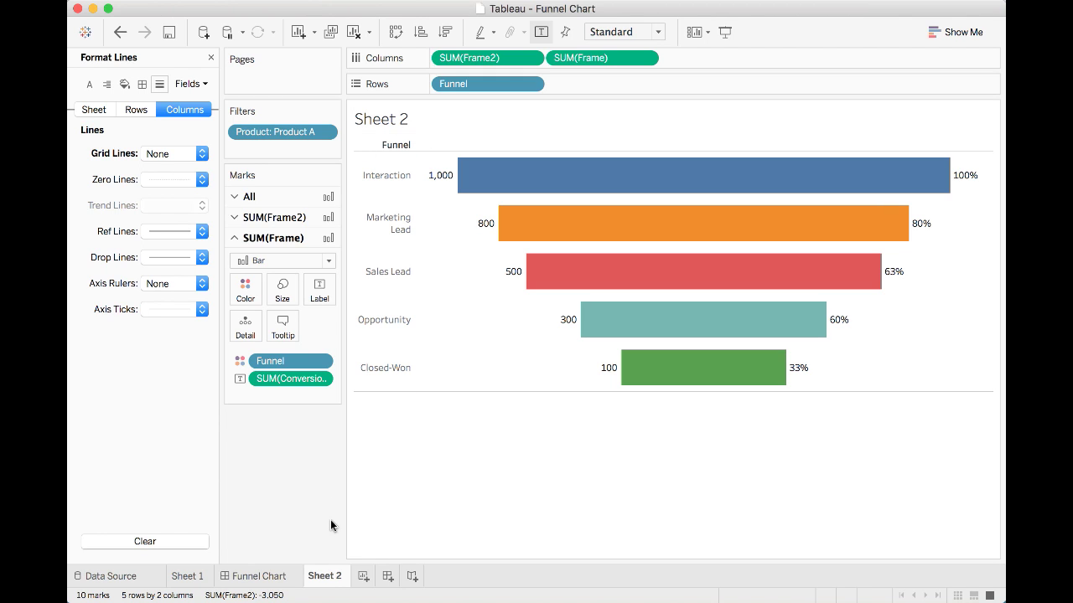
pyautogui.rightClick(329, 577)
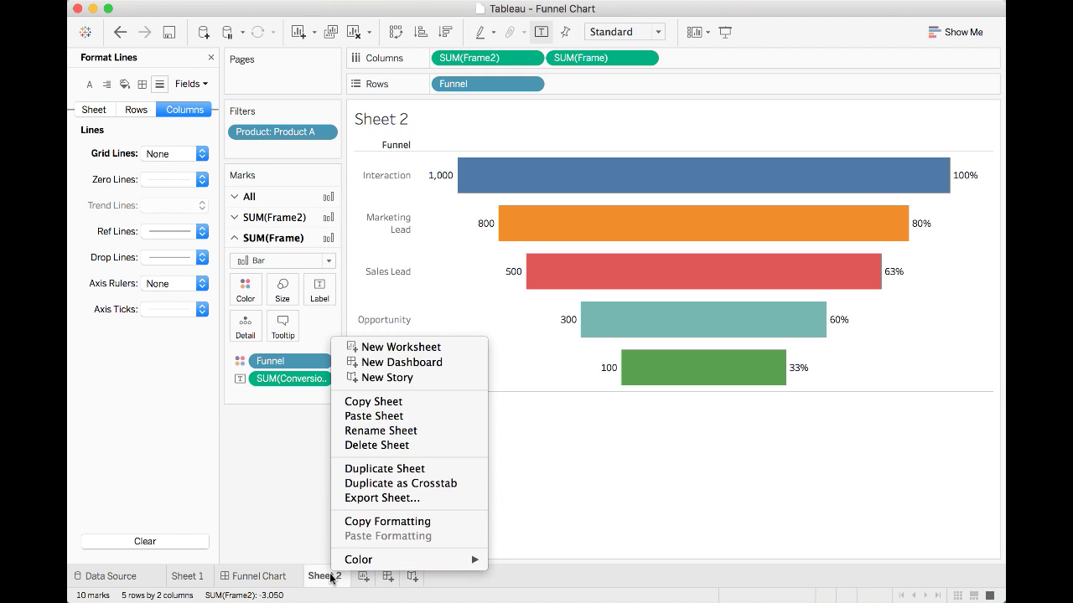
pyautogui.click(384, 430)
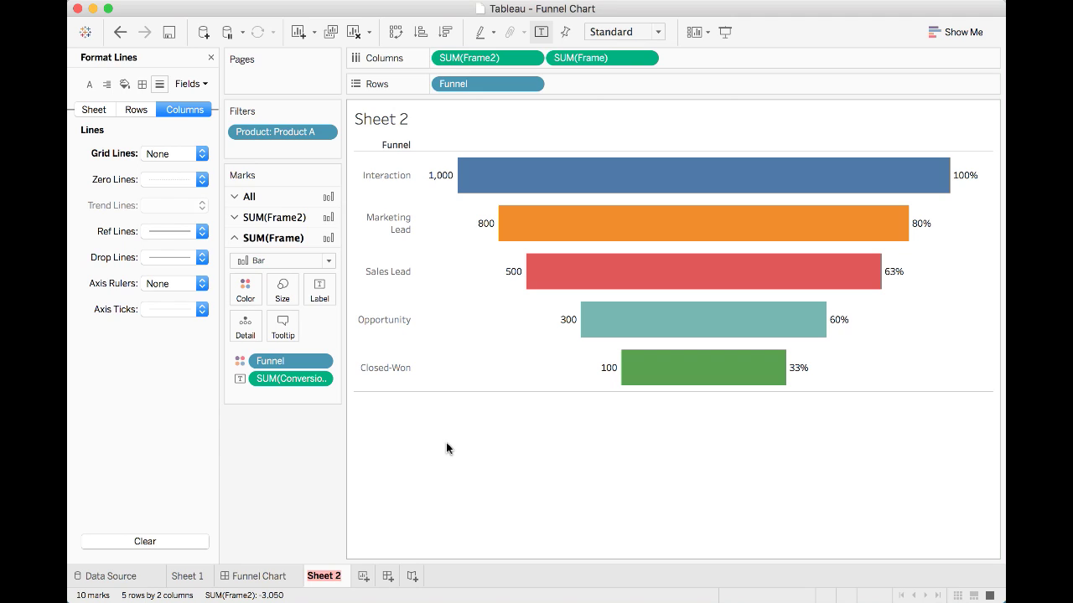
pyautogui.write('Sales Funnel Chart')
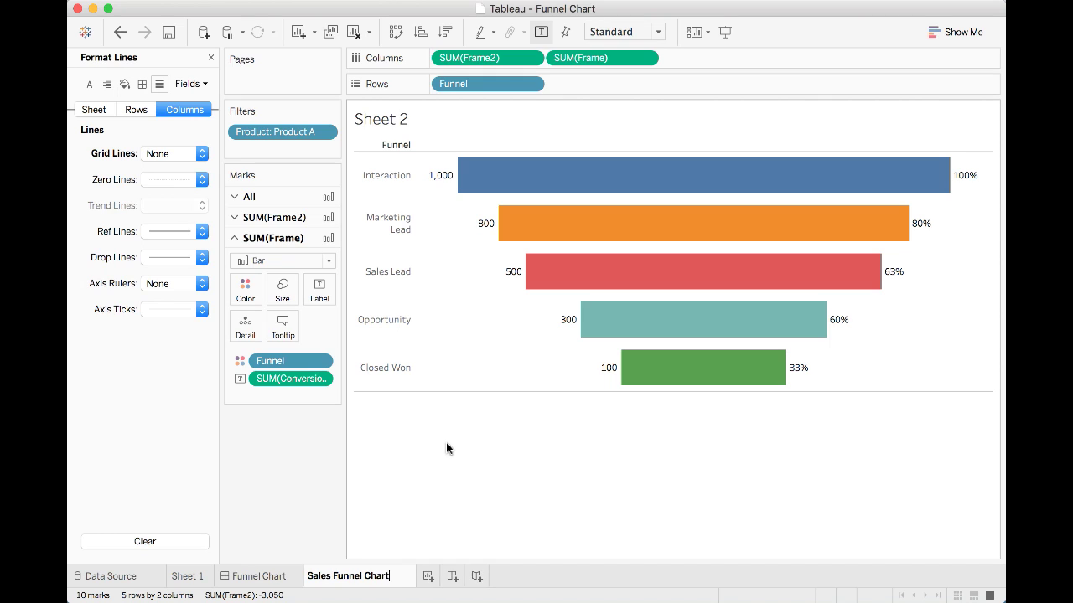
pyautogui.press('Return')
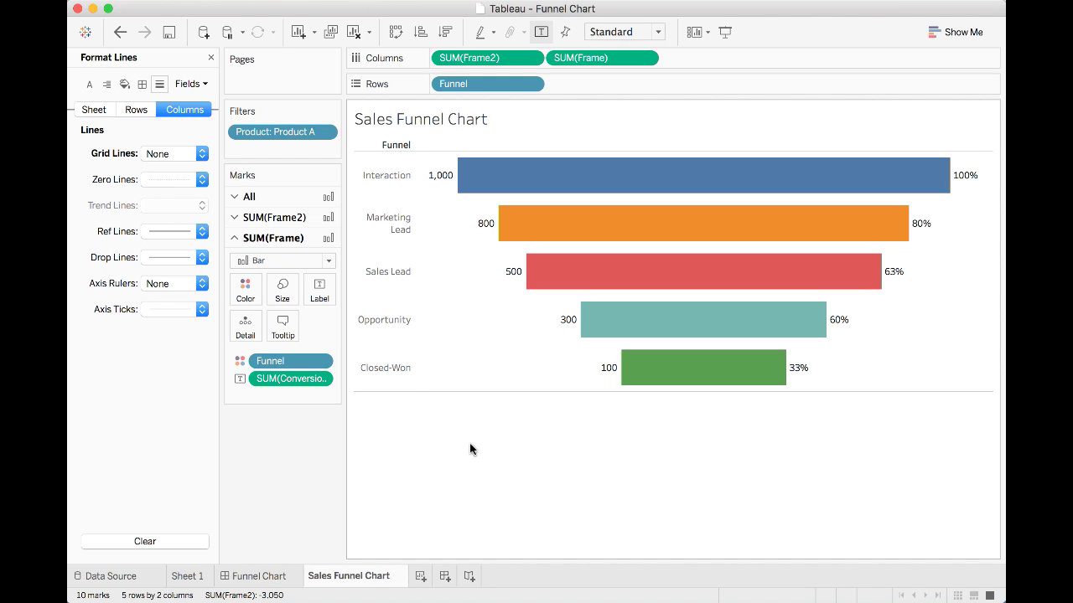
# Make the Funnel stage labels bold at size 11 and widen the header to fit.
pyautogui.rightClick(384, 173)
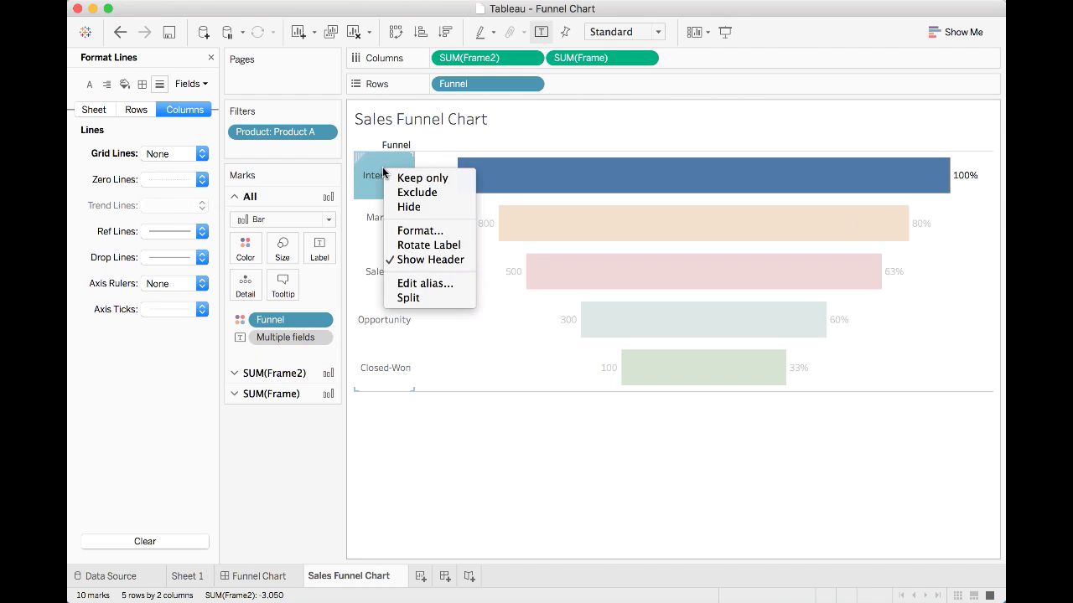
pyautogui.click(424, 231)
pyautogui.click(201, 154)
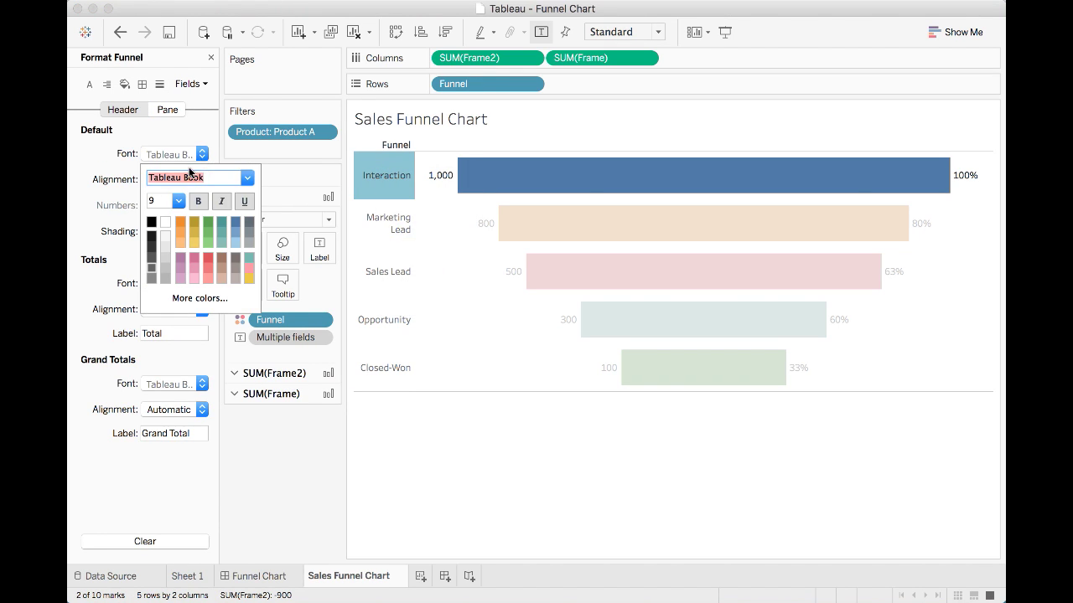
pyautogui.click(179, 201)
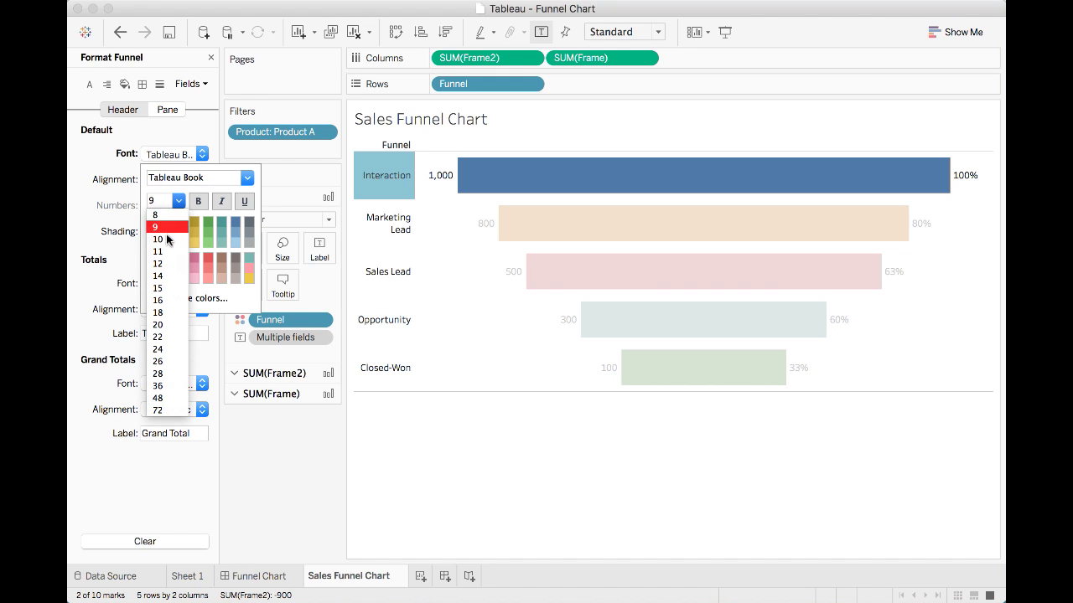
pyautogui.click(158, 252)
pyautogui.click(195, 205)
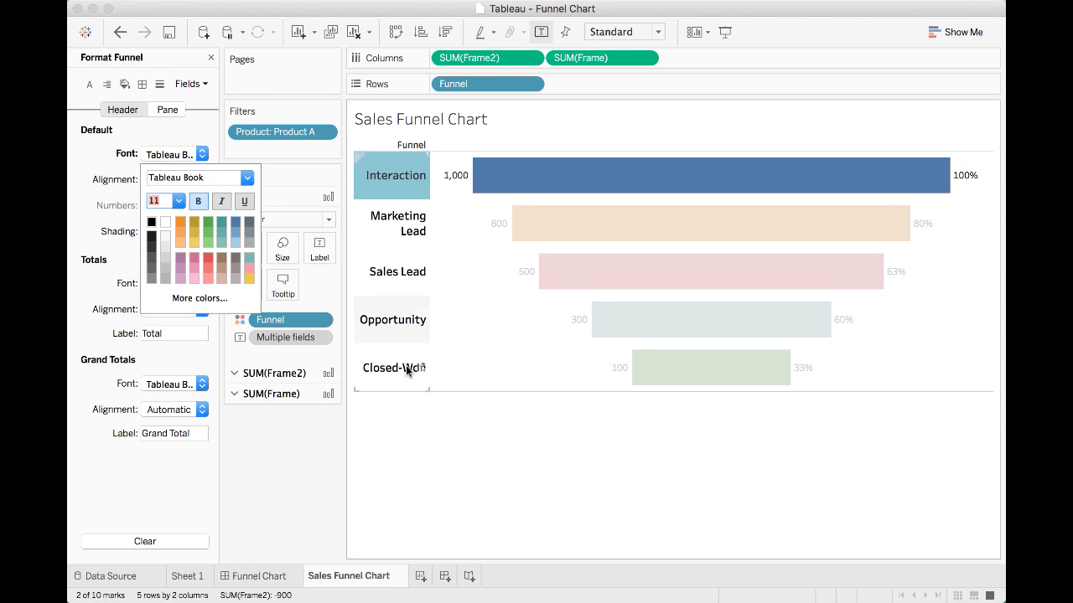
pyautogui.click(444, 434)
pyautogui.moveTo(440, 275); pyautogui.dragTo(469, 270)
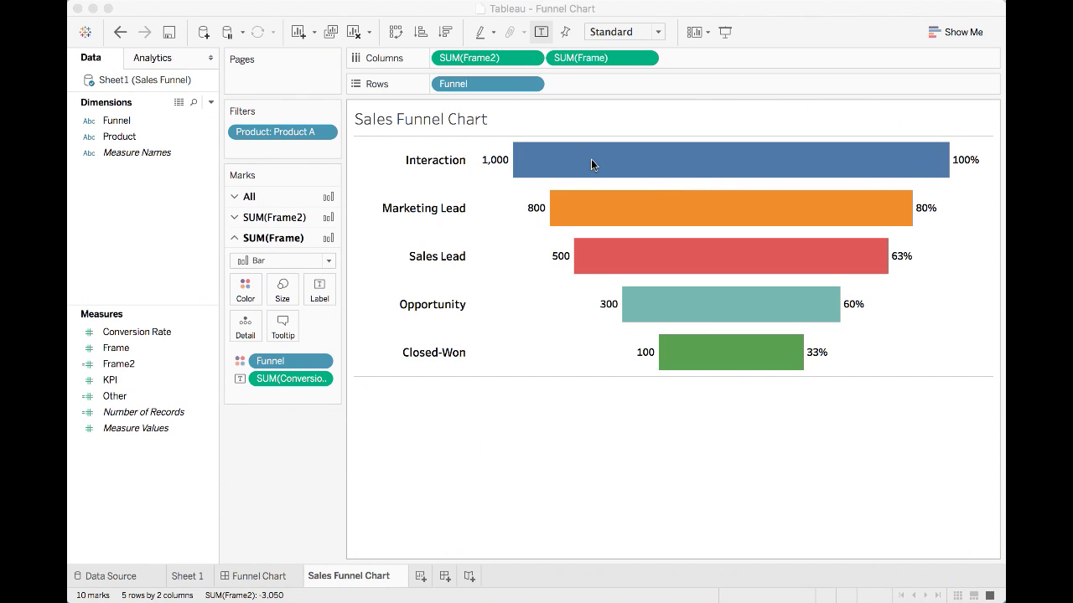
# Set the All marks bar size to maximum so neighbouring funnel stages touch.
pyautogui.click(276, 201)
pyautogui.click(283, 249)
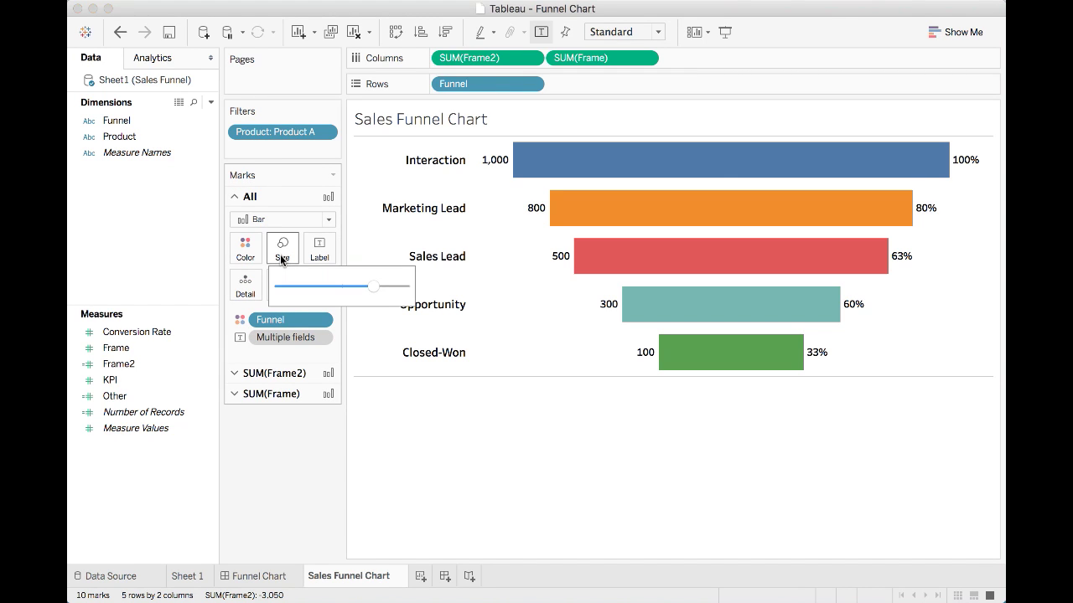
pyautogui.moveTo(377, 287); pyautogui.dragTo(404, 288)
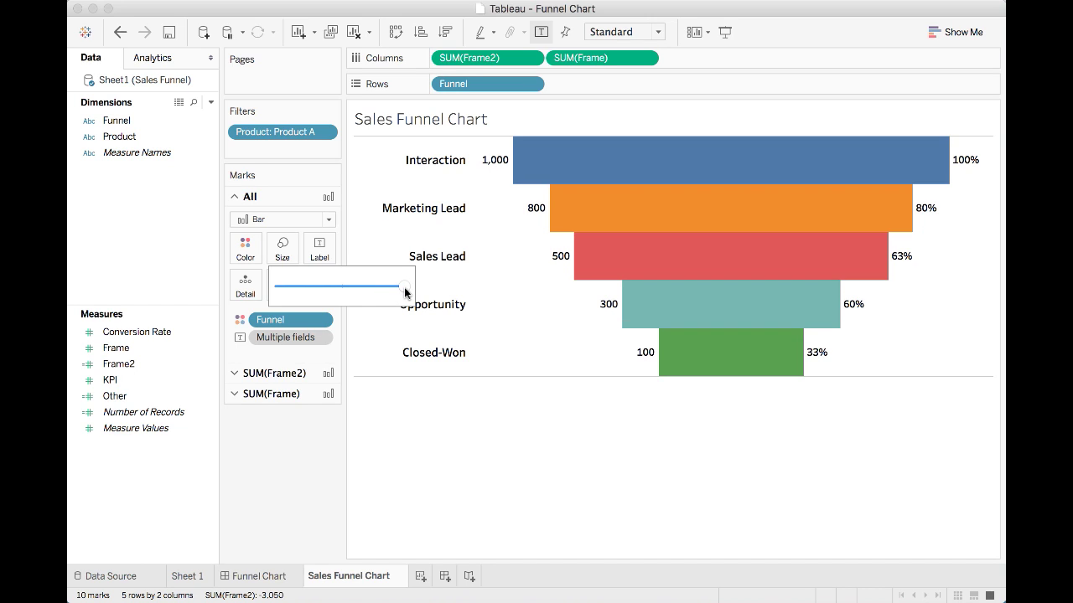
pyautogui.click(582, 437)
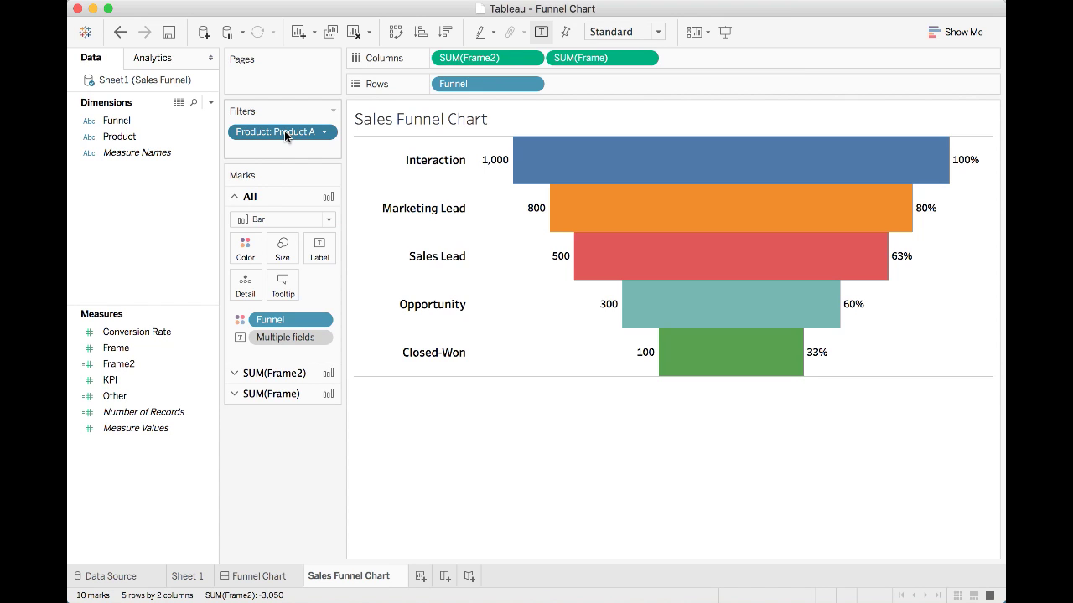
pyautogui.moveTo(284, 130)
pyautogui.mouseDown()
pyautogui.moveTo(433, 84)
pyautogui.moveTo(437, 61)
pyautogui.mouseUp()
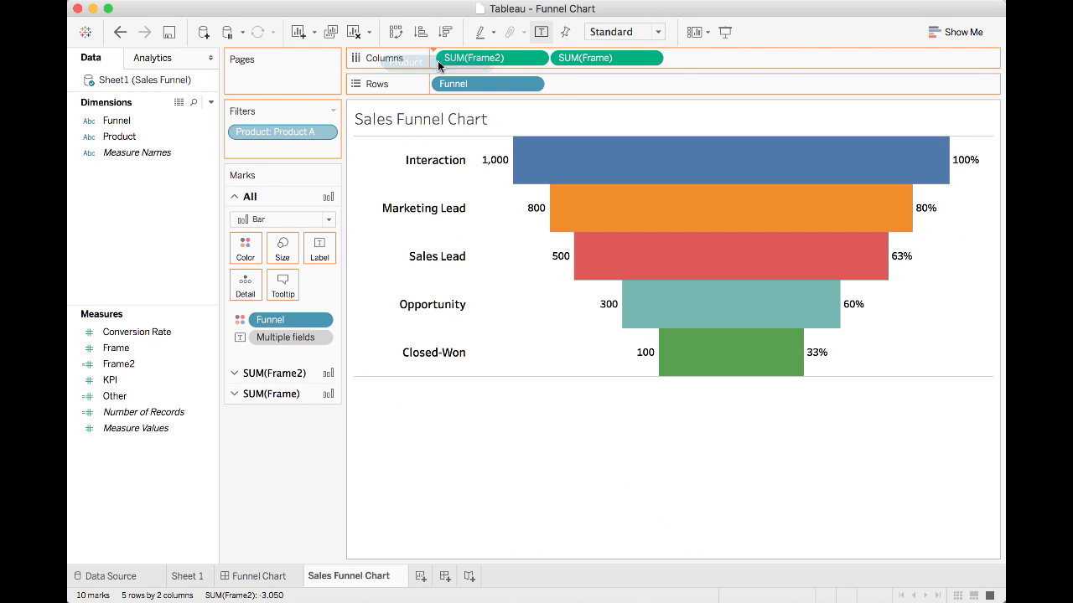
# Edit the Product filter on Columns to keep both Product A and Product B.
pyautogui.click(528, 61)
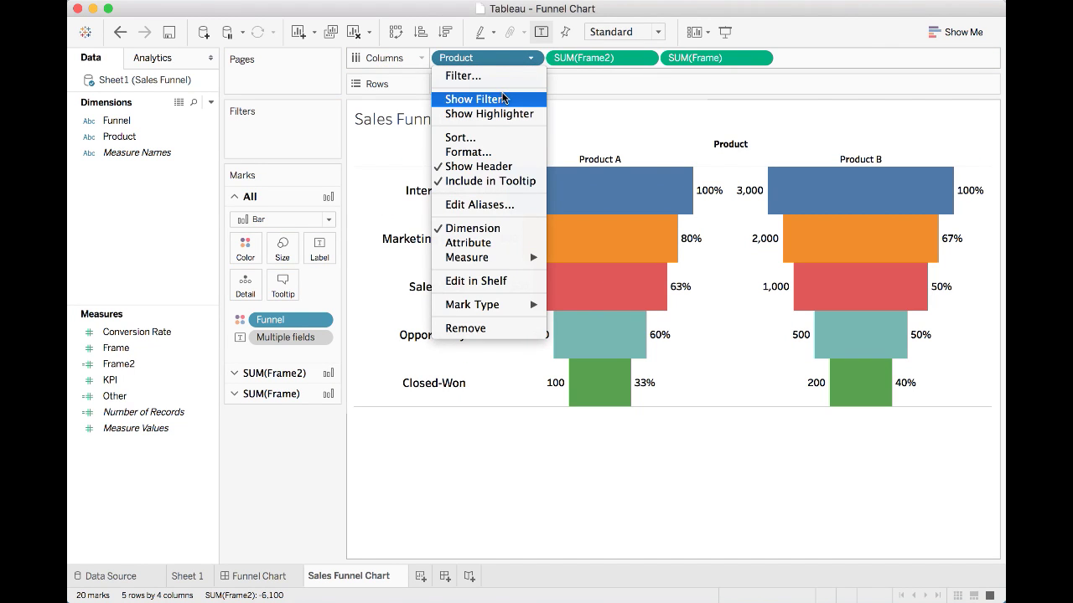
pyautogui.click(499, 79)
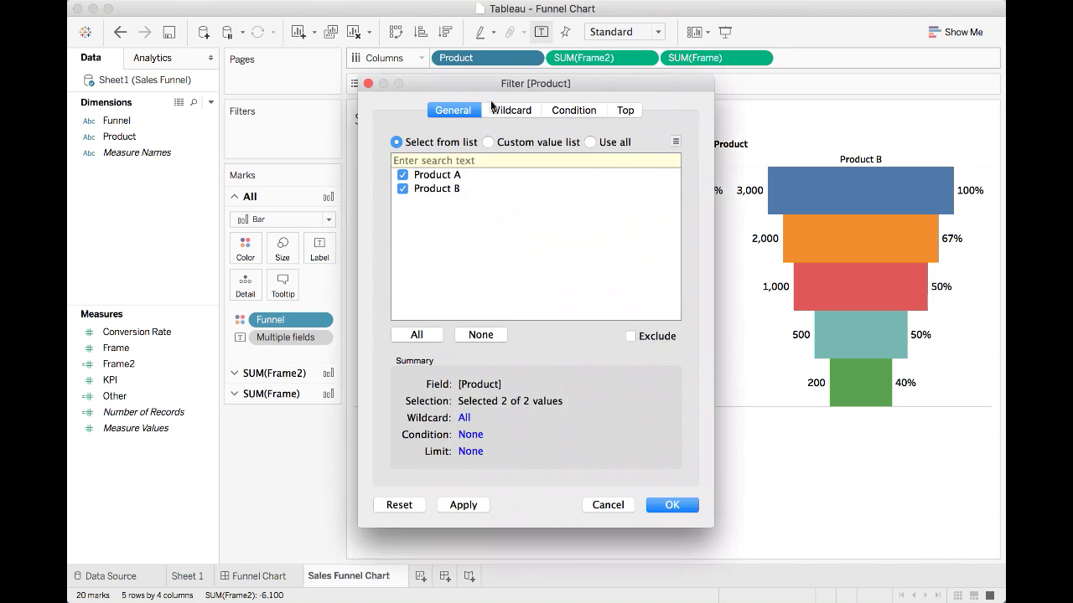
pyautogui.click(422, 332)
pyautogui.click(671, 507)
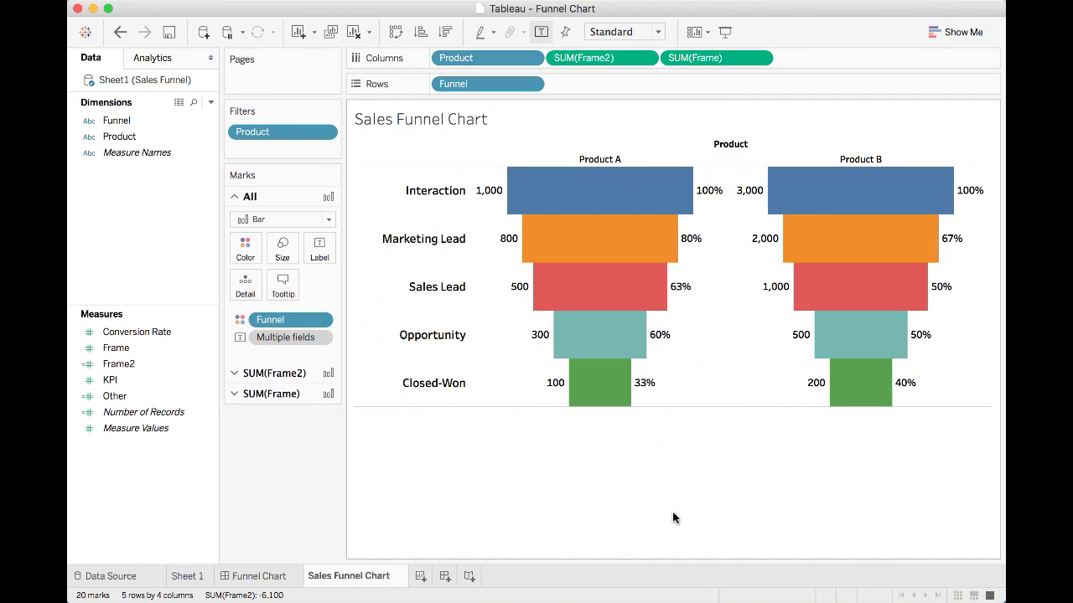